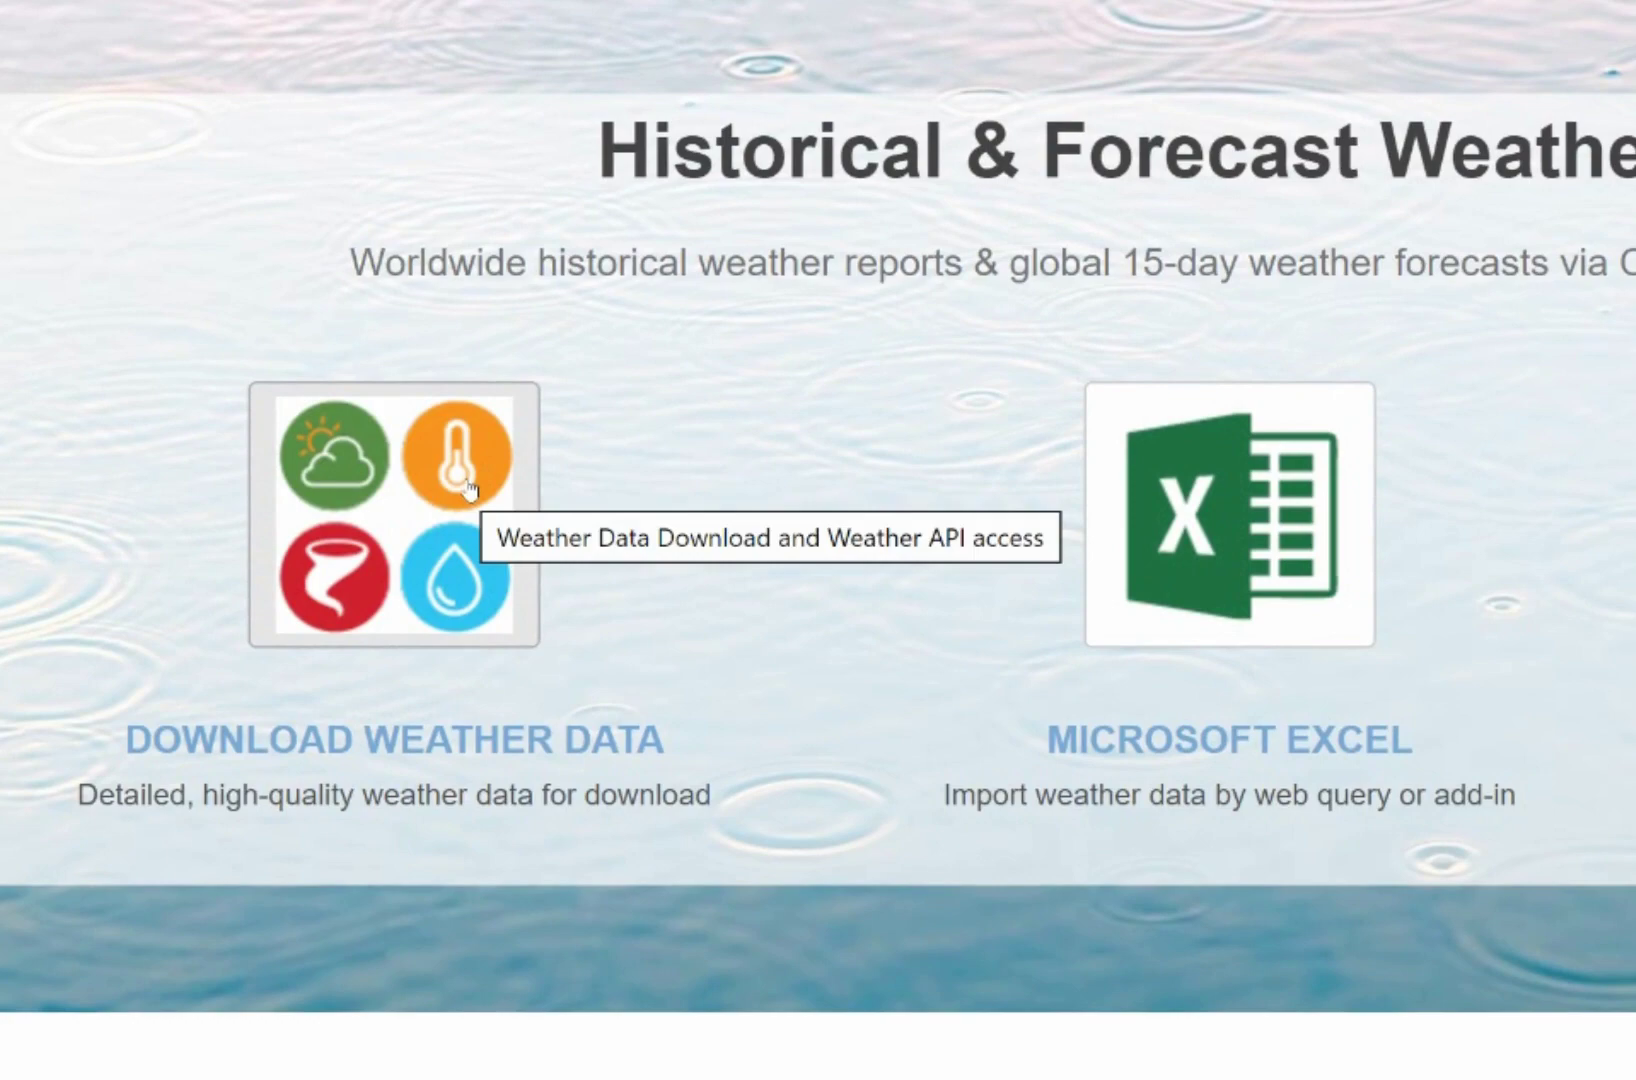
# - Sign in to Visual Crossing's weather data download page with the account password
pyautogui.click(468, 489)
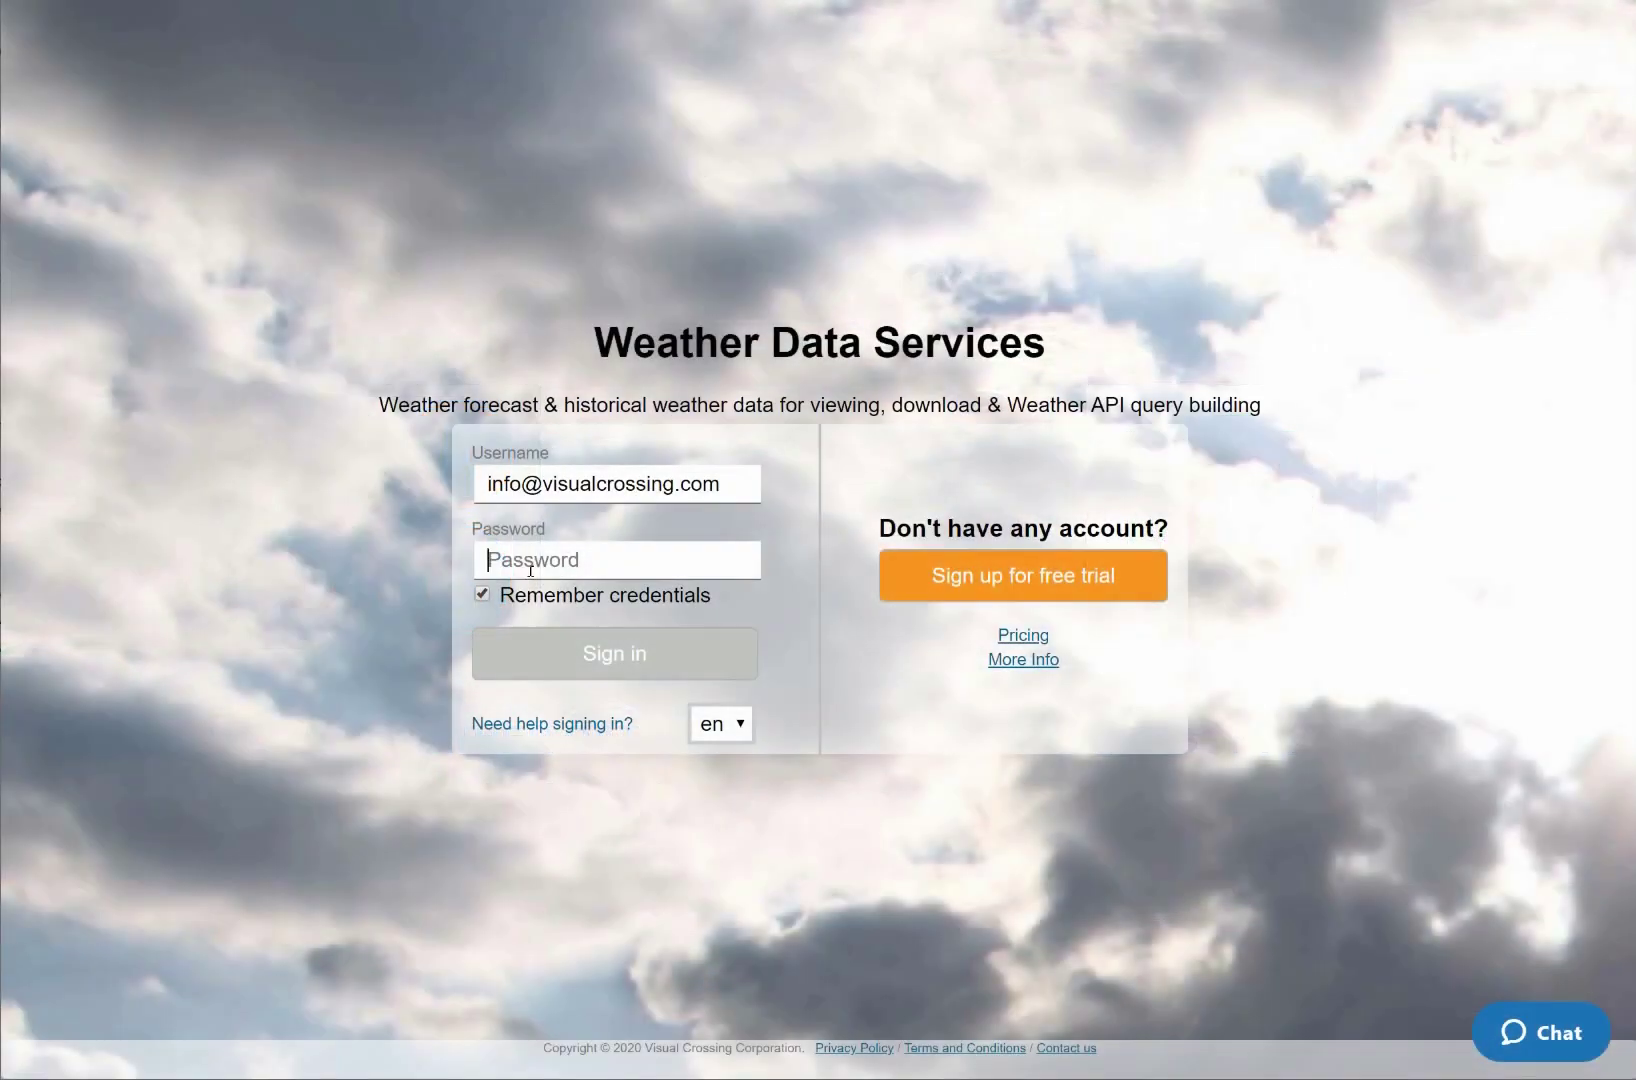
pyautogui.write('••••••')
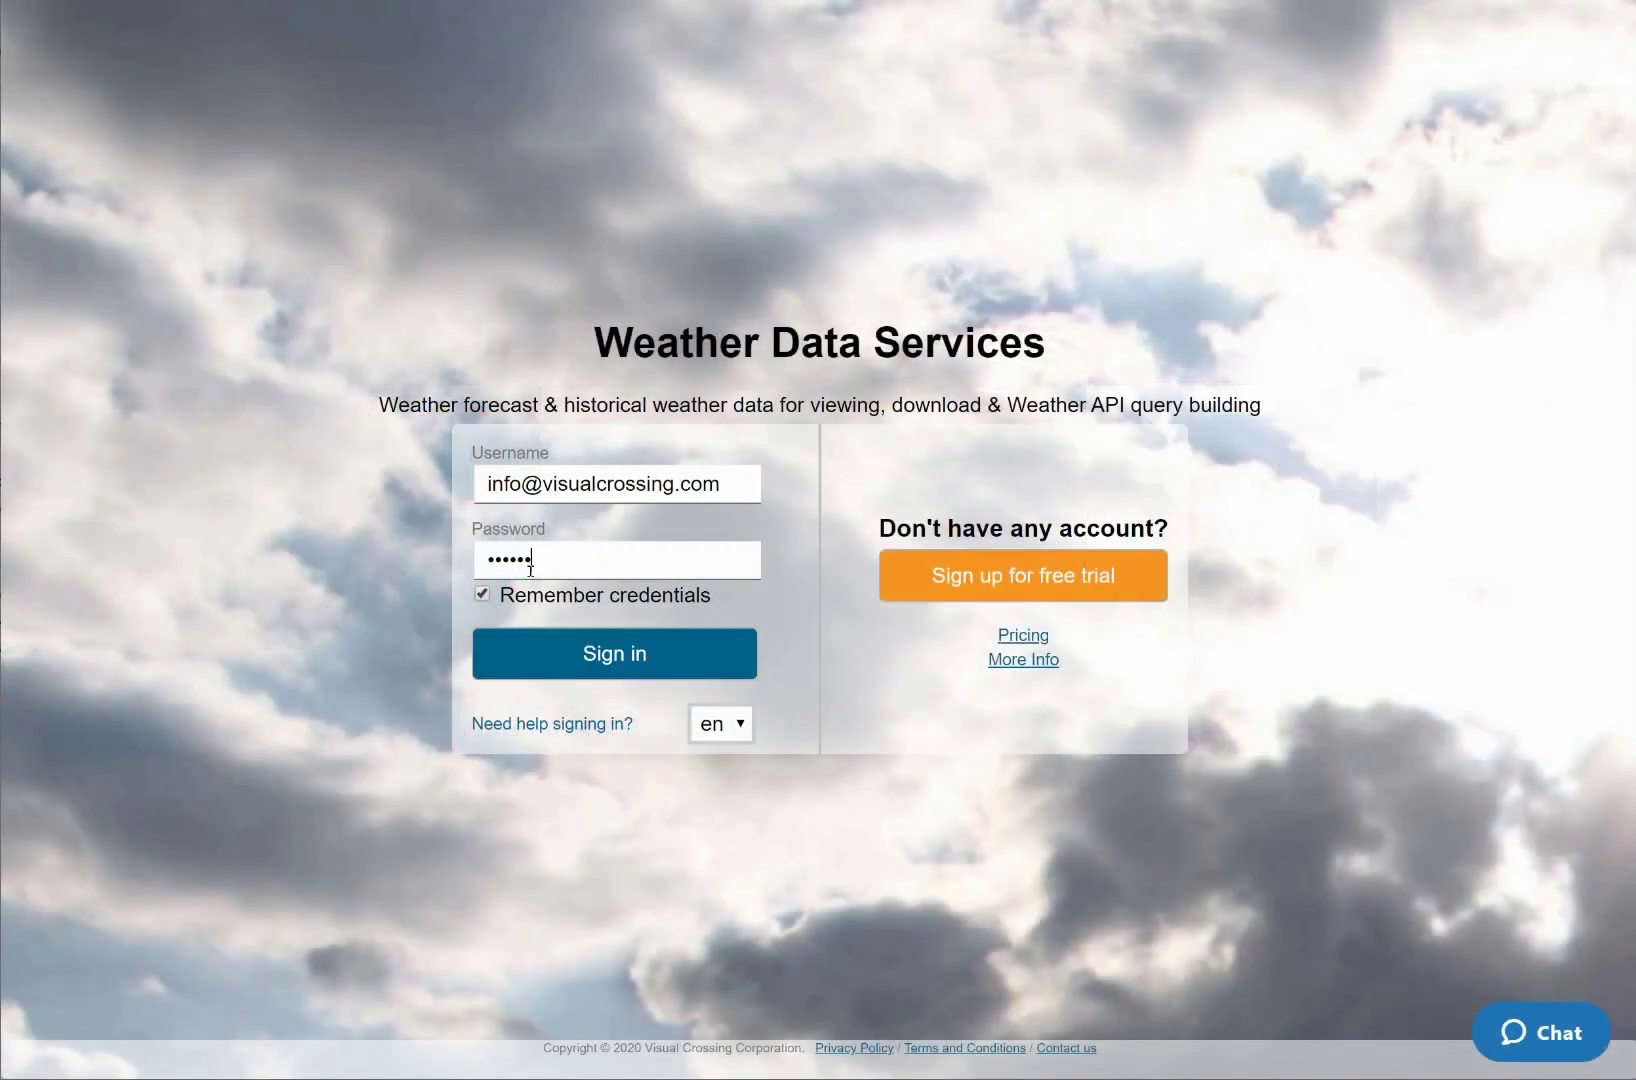
pyautogui.write('••')
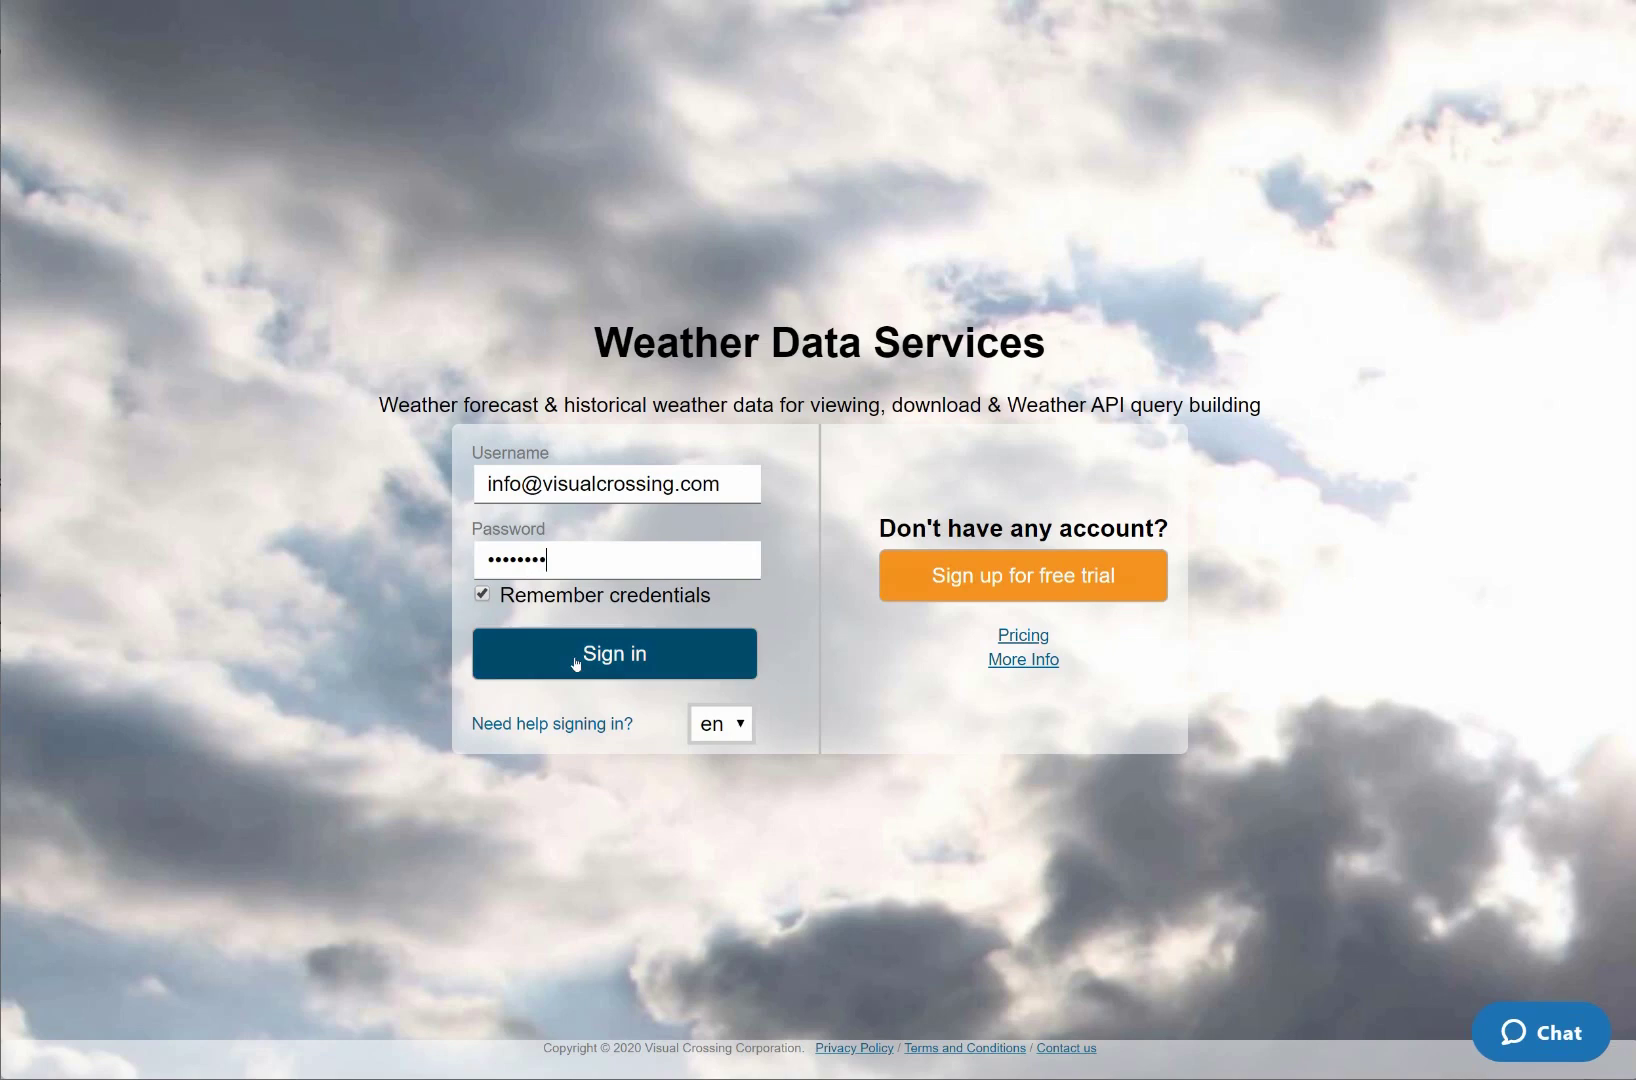
pyautogui.click(576, 663)
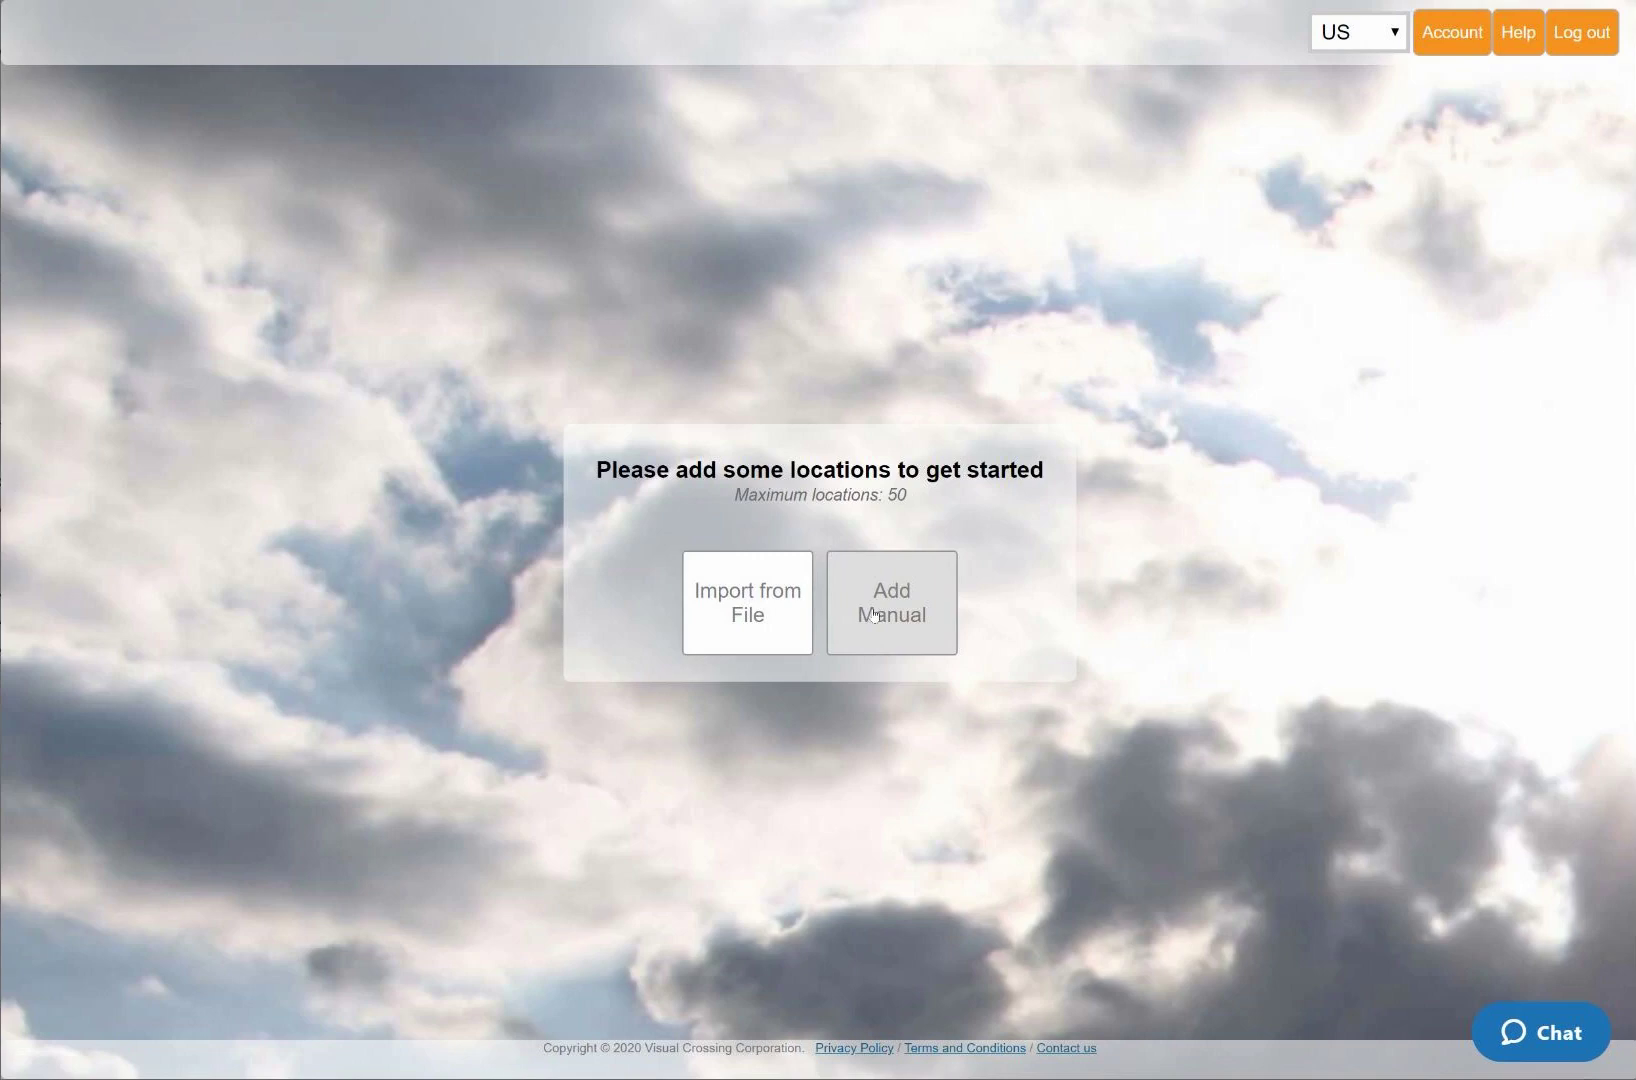
# - Manually add the current location Fairfax, VA, US under the name 'VC HQ'
pyautogui.click(873, 614)
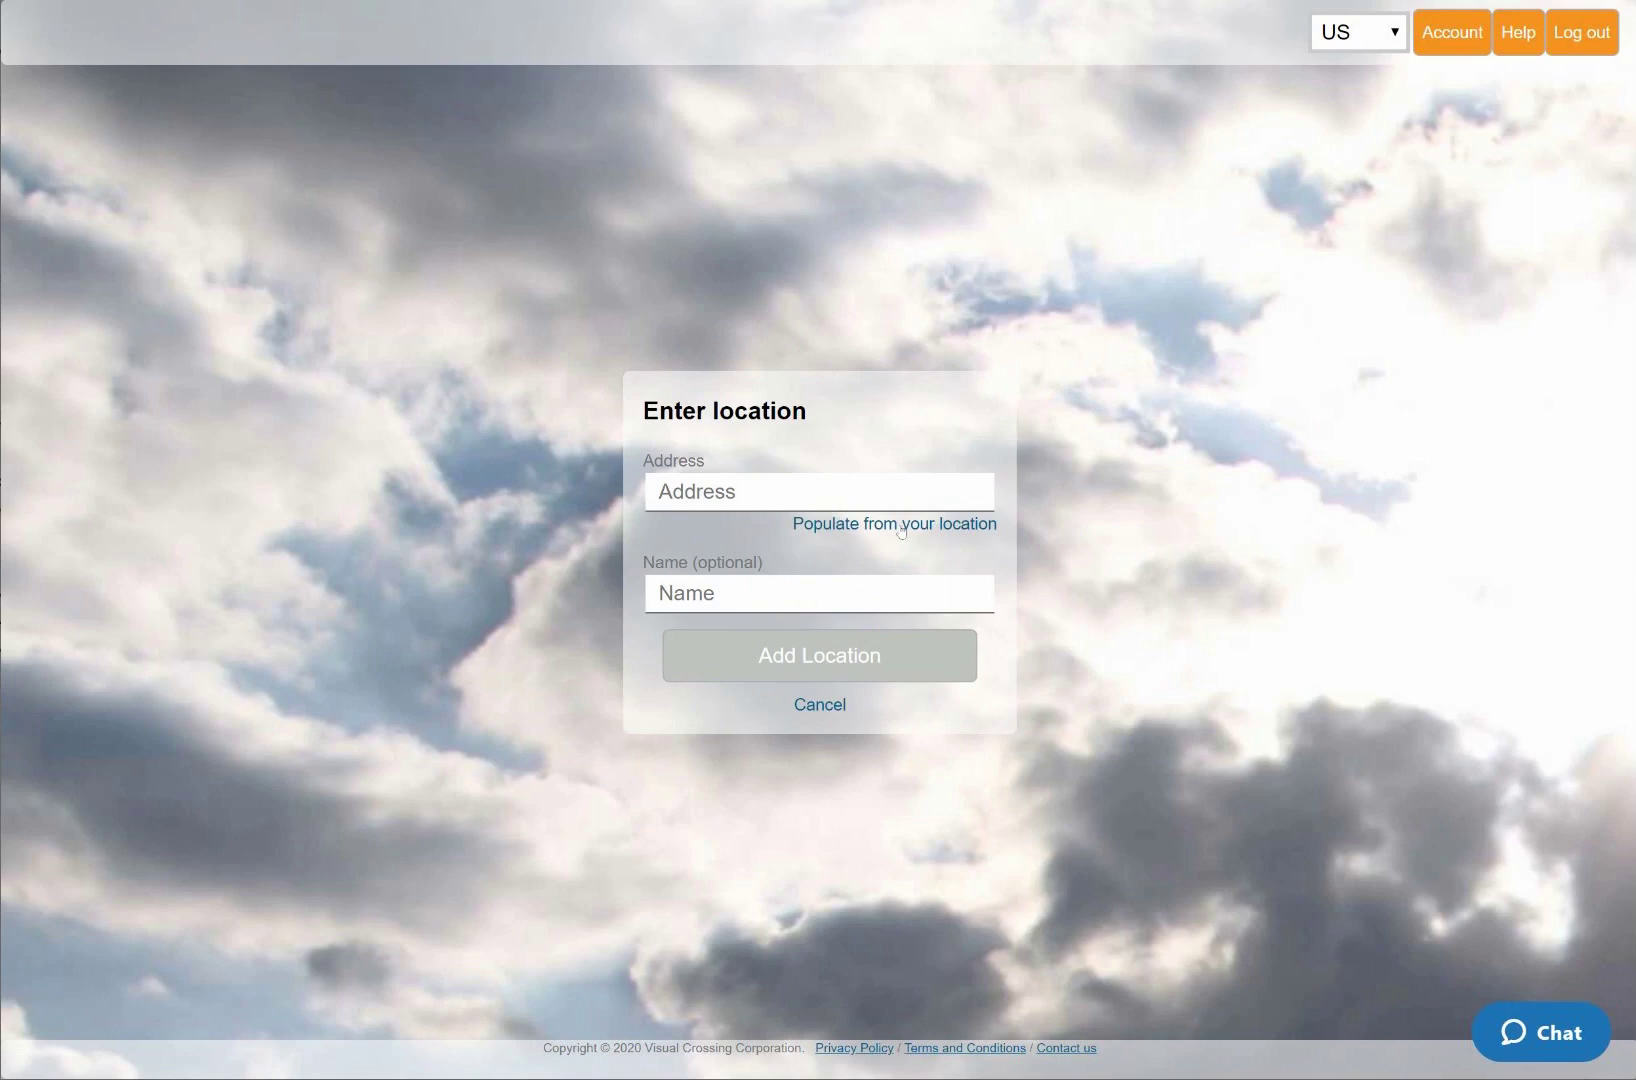
pyautogui.click(900, 530)
pyautogui.click(866, 590)
pyautogui.write('VC HQ')
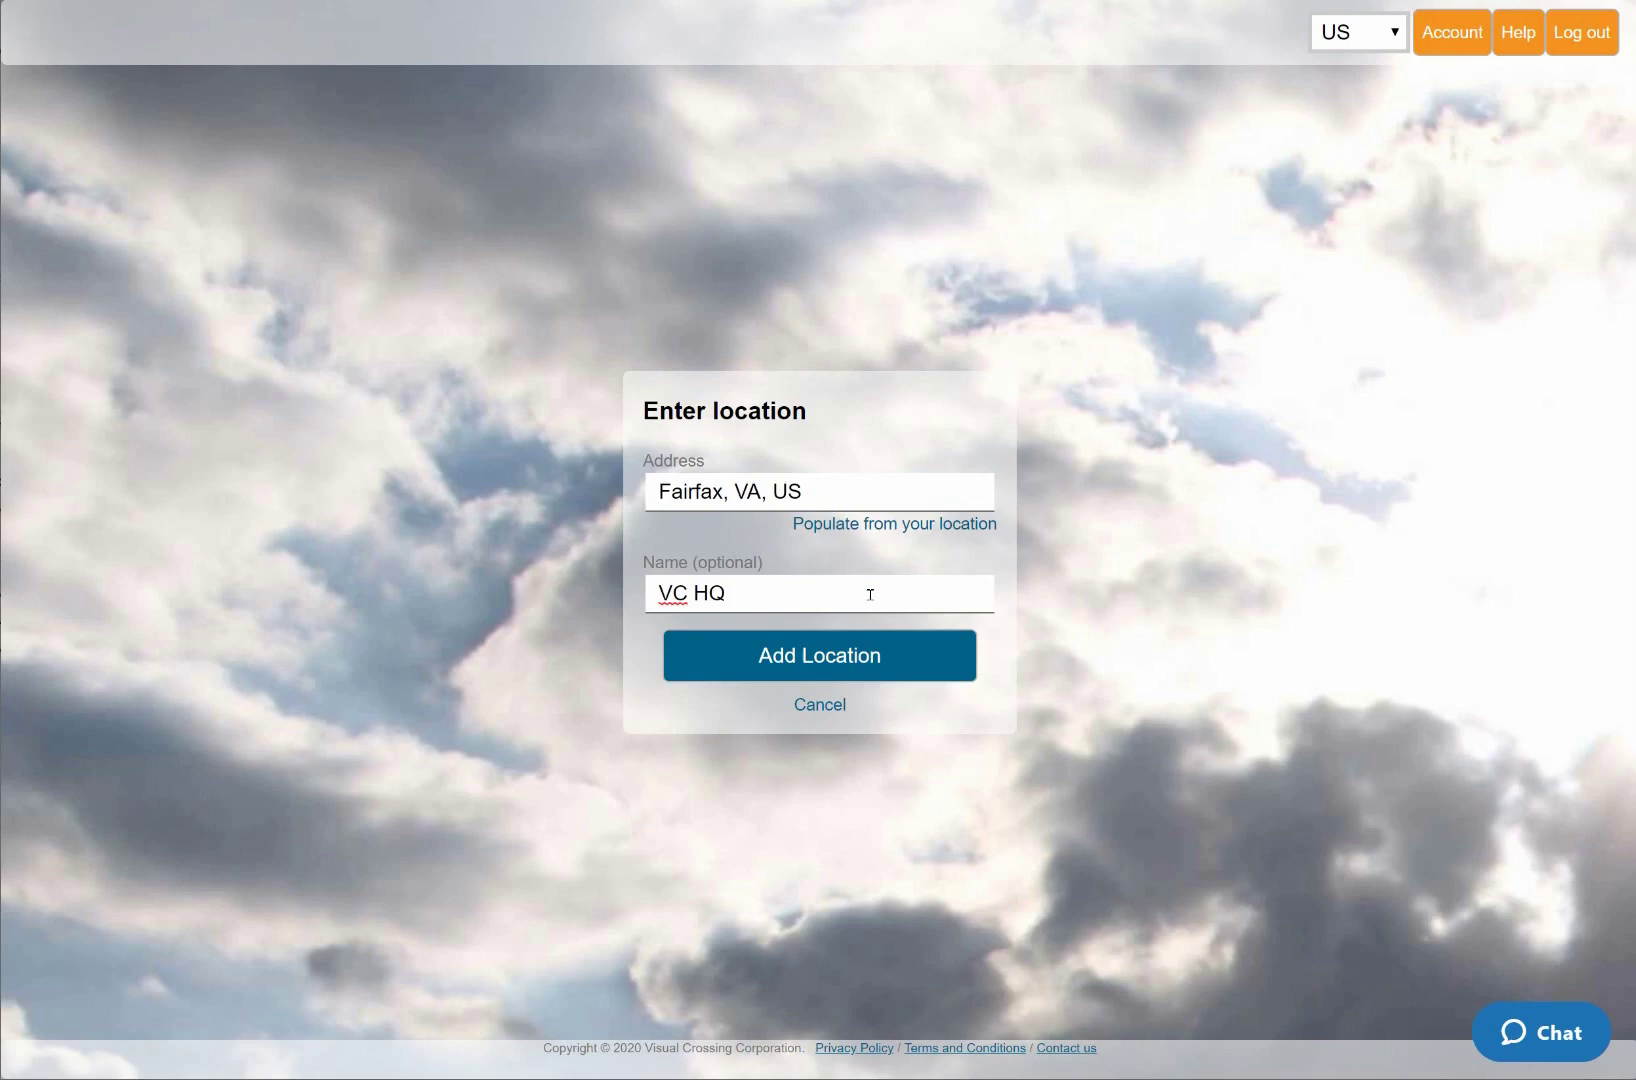
pyautogui.click(842, 660)
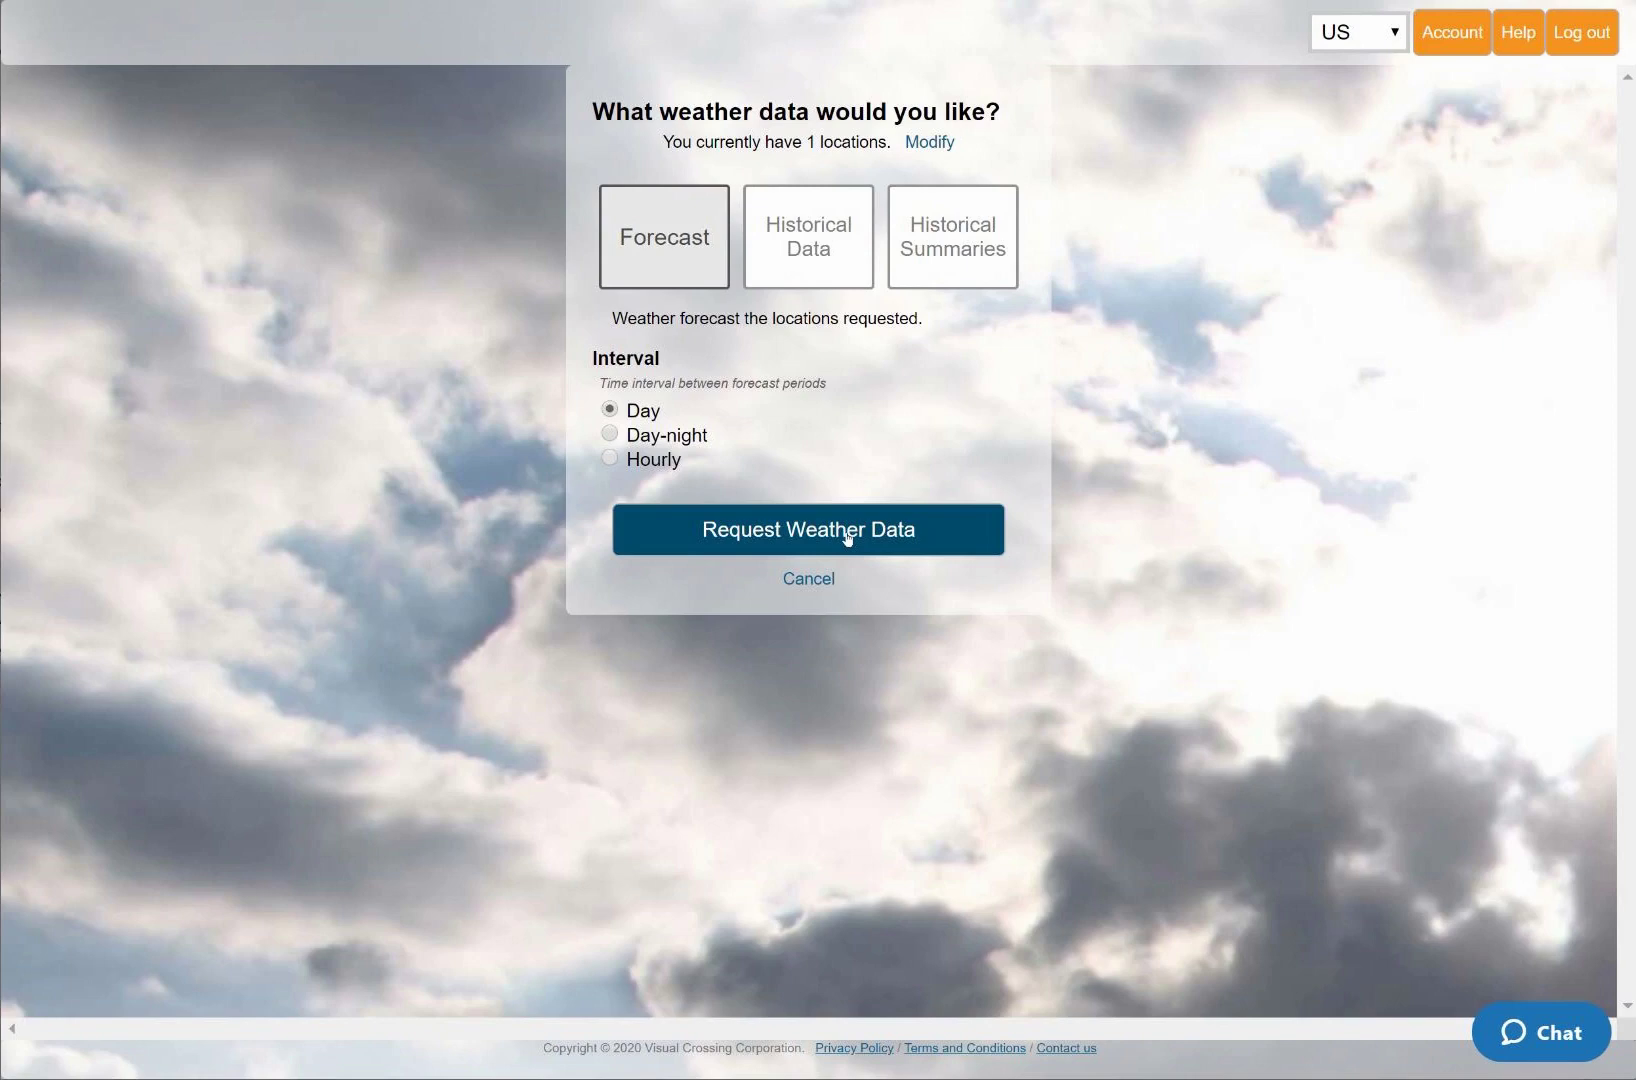
# - Request Forecast weather data at Day interval for VC HQ
pyautogui.click(846, 537)
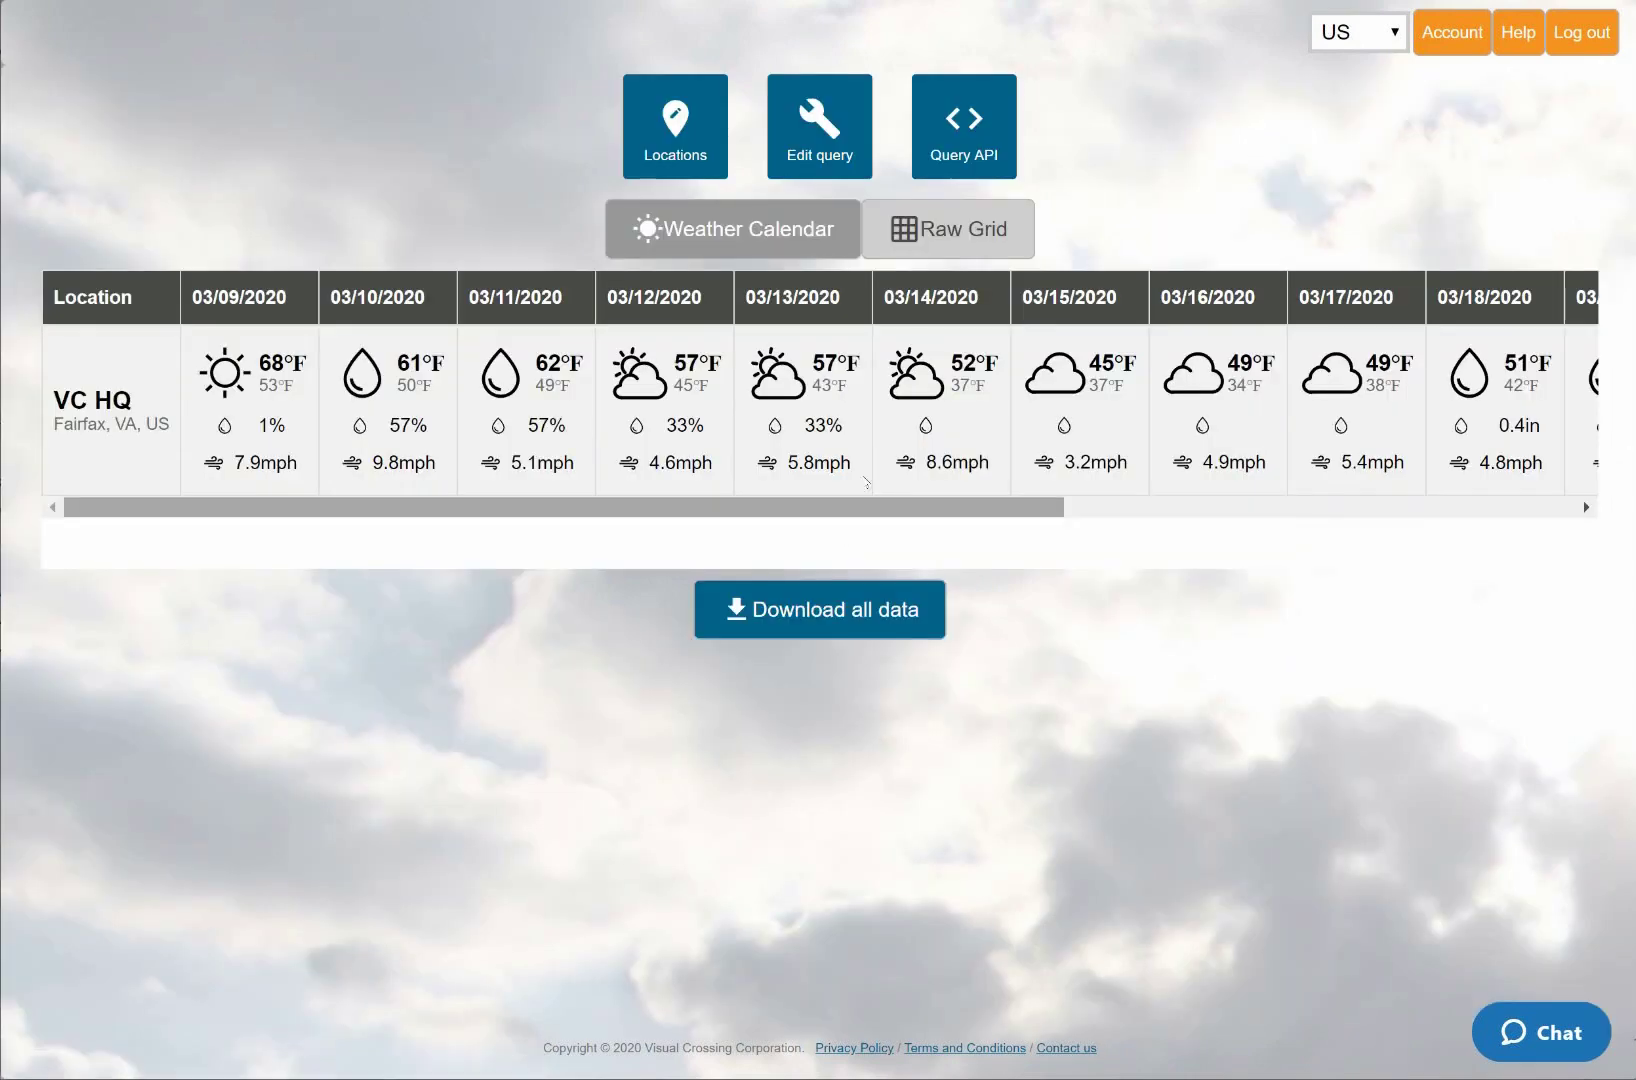
# - View the forecast in Raw Grid, then copy the full Query API URL
pyautogui.click(957, 232)
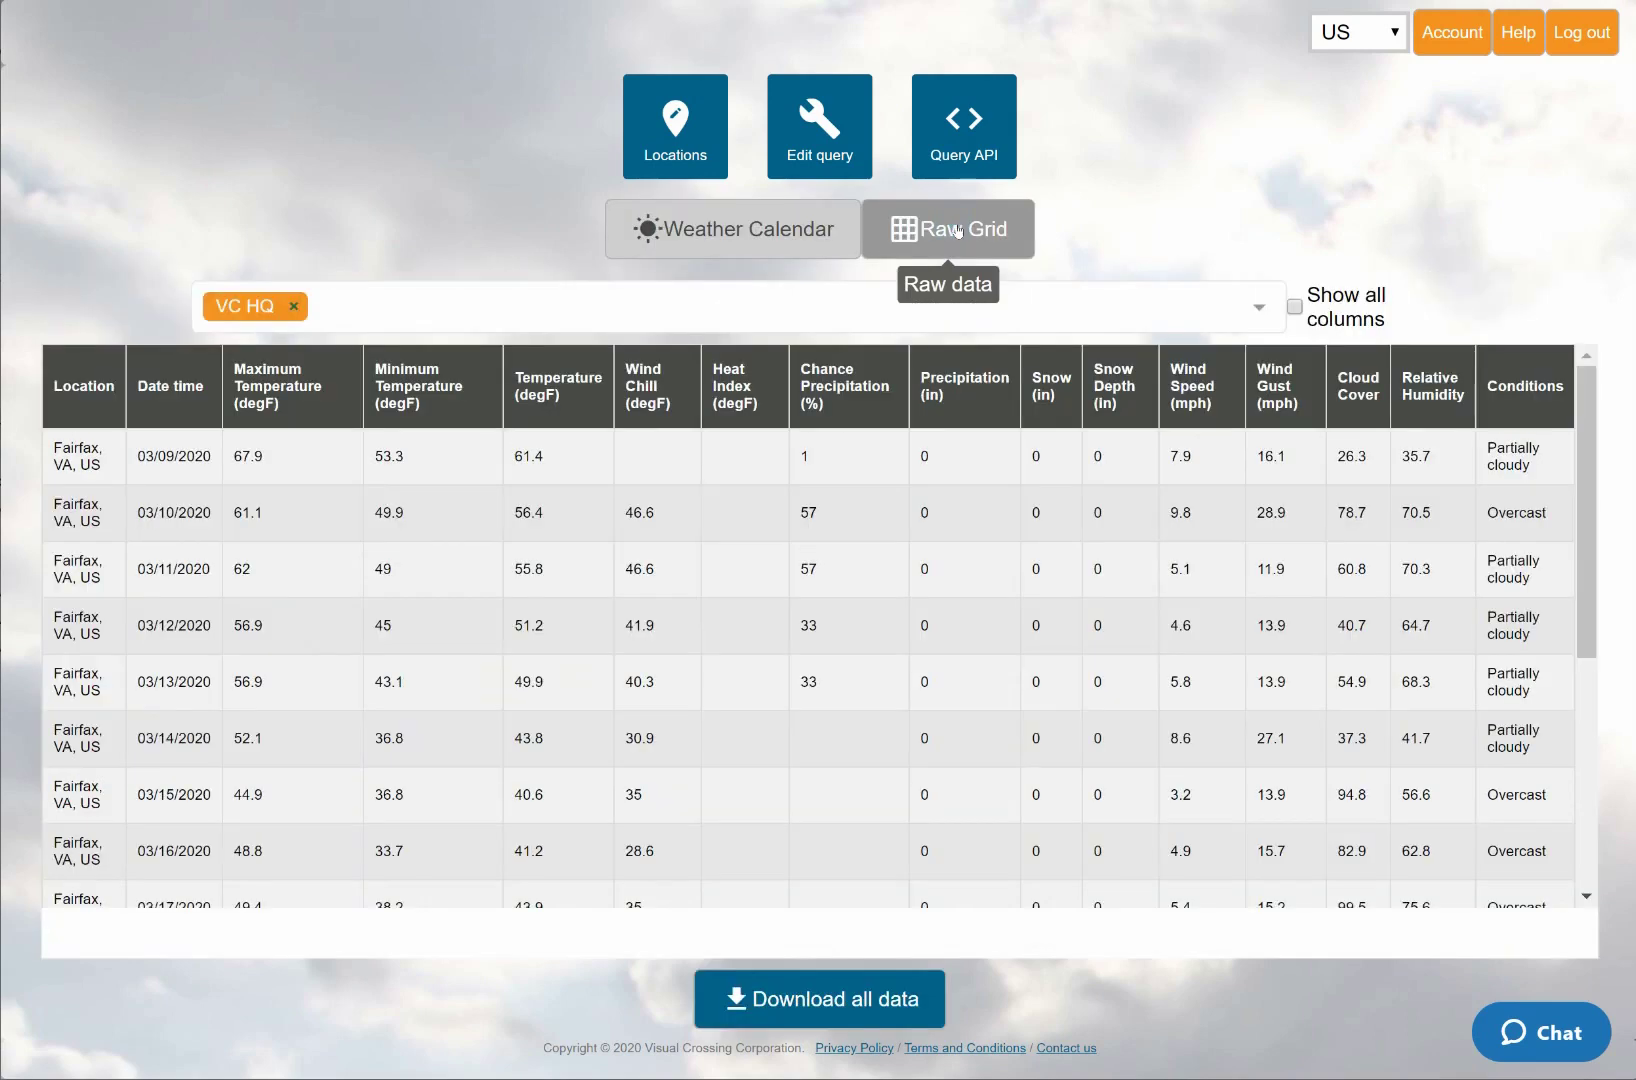
pyautogui.click(978, 158)
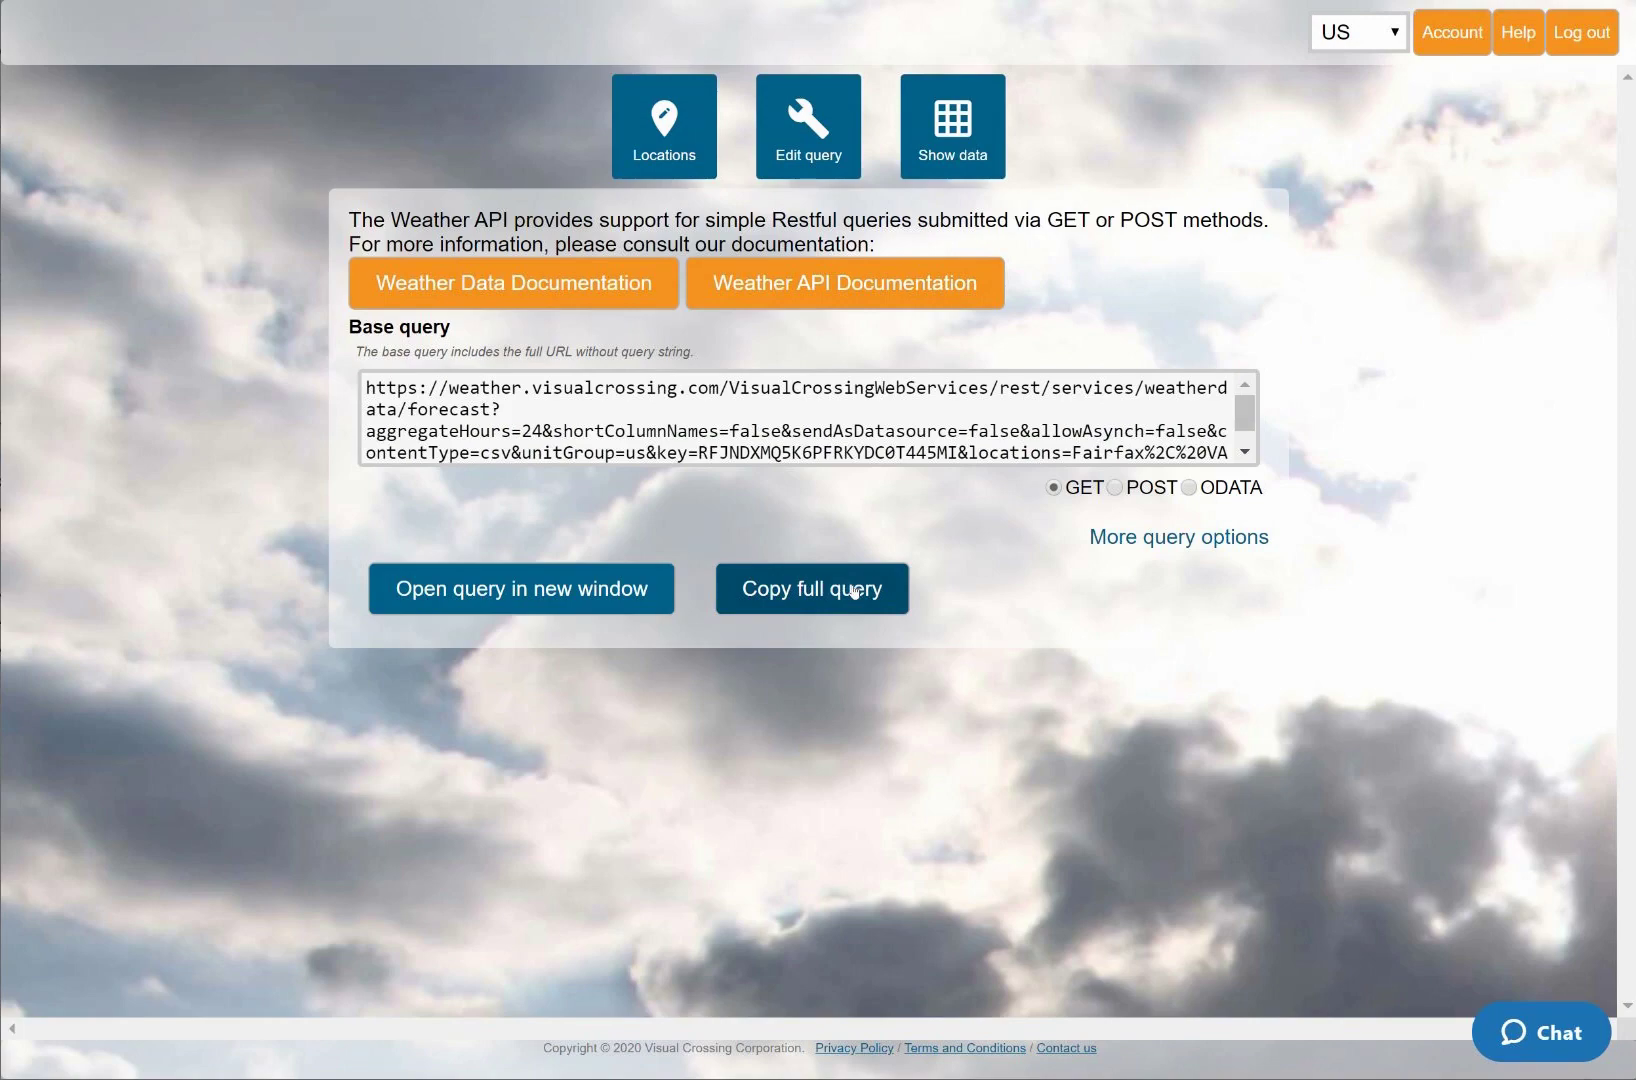
pyautogui.click(853, 592)
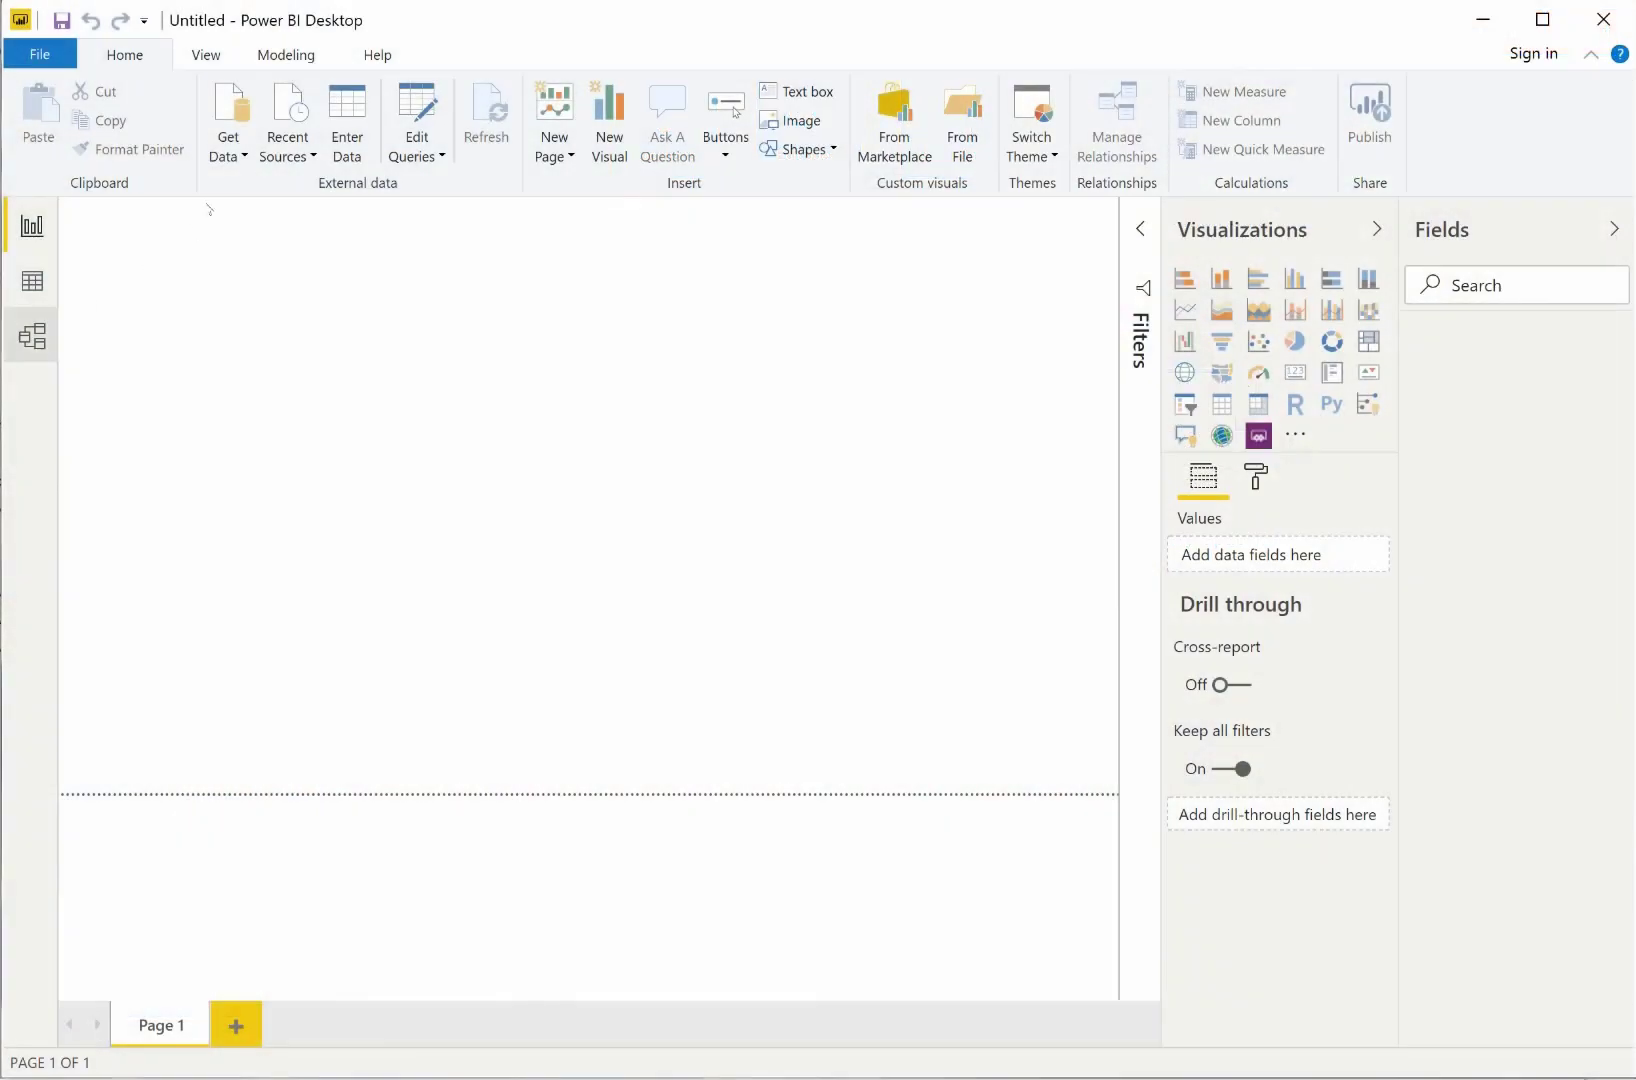
# - Connect to the pasted Visual Crossing query URL as a Web source and preview the table
pyautogui.click(237, 158)
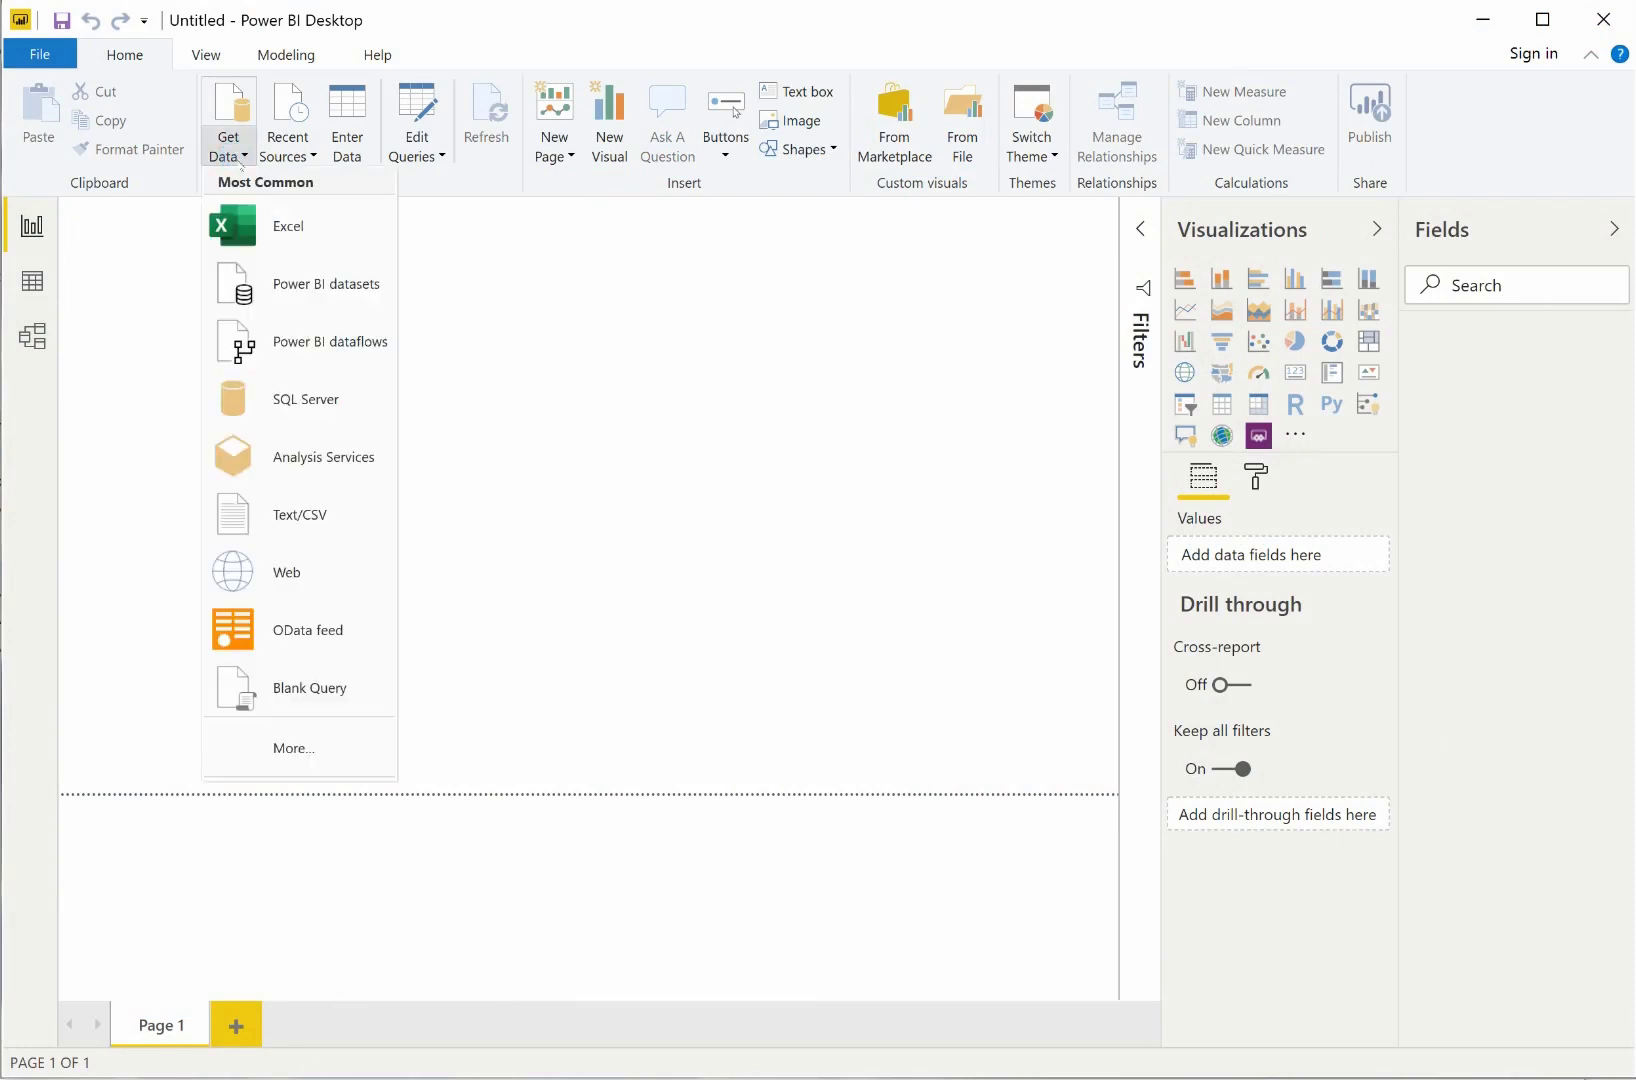
pyautogui.click(315, 572)
pyautogui.click(341, 480)
pyautogui.rightClick(341, 480)
pyautogui.click(388, 570)
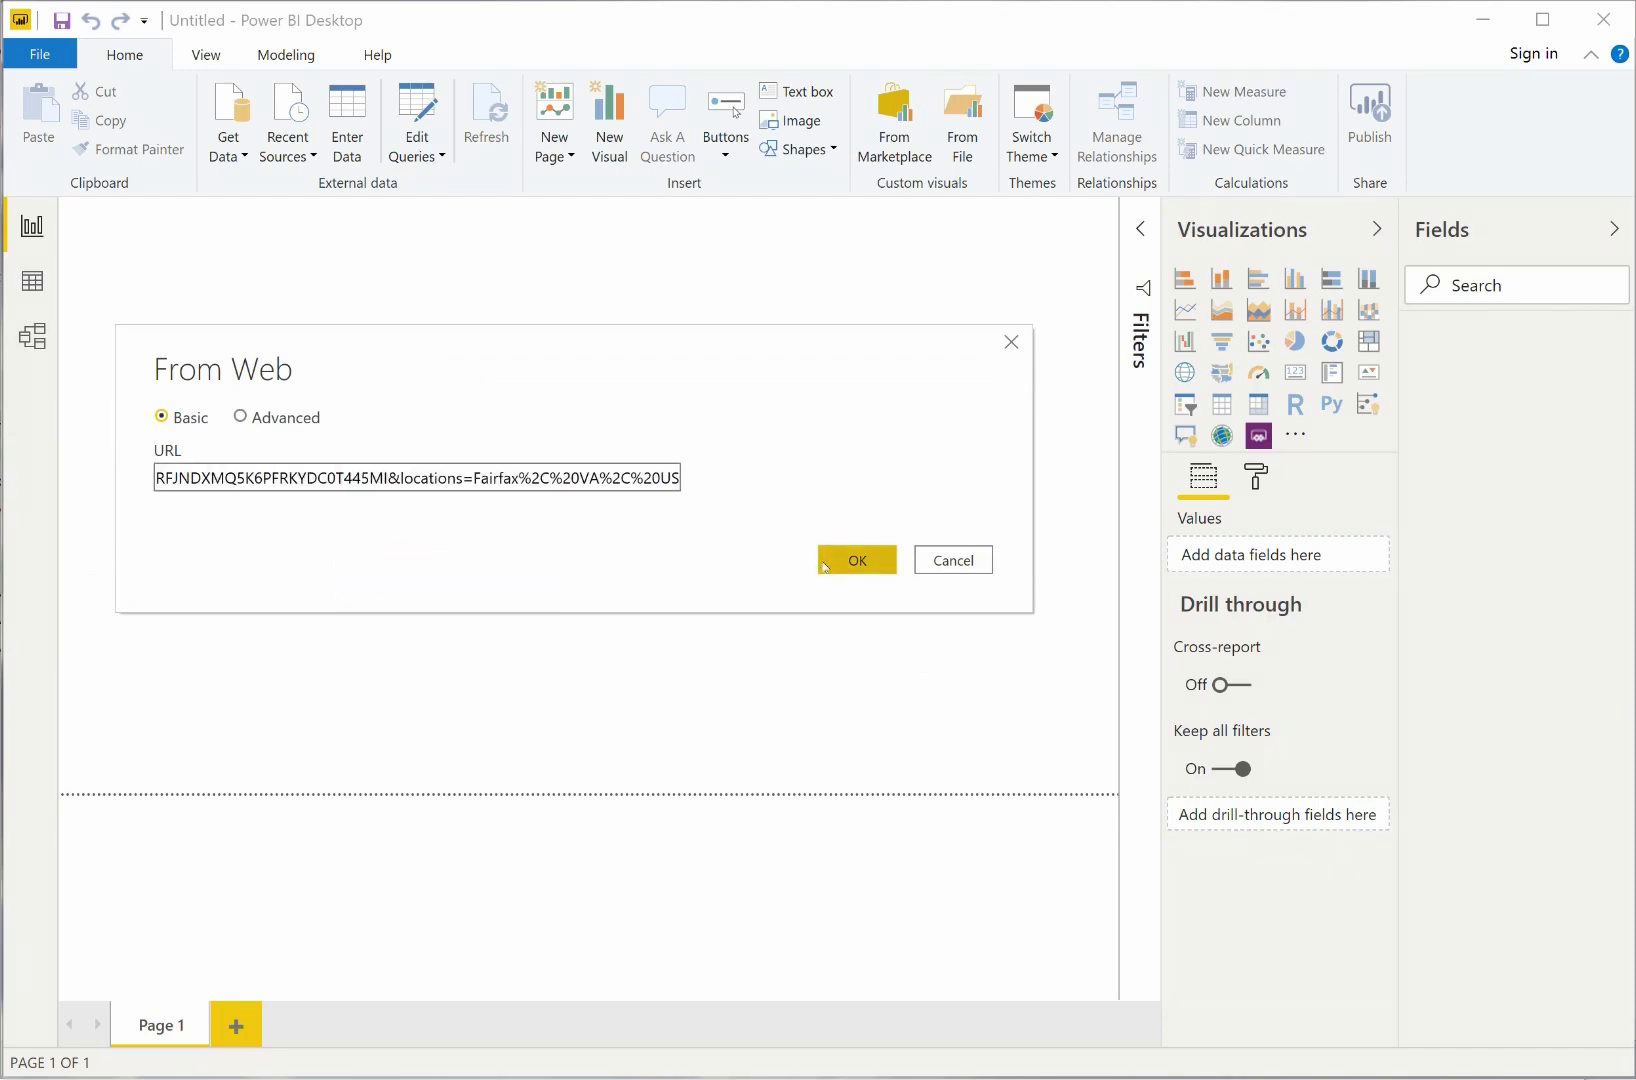
pyautogui.click(824, 566)
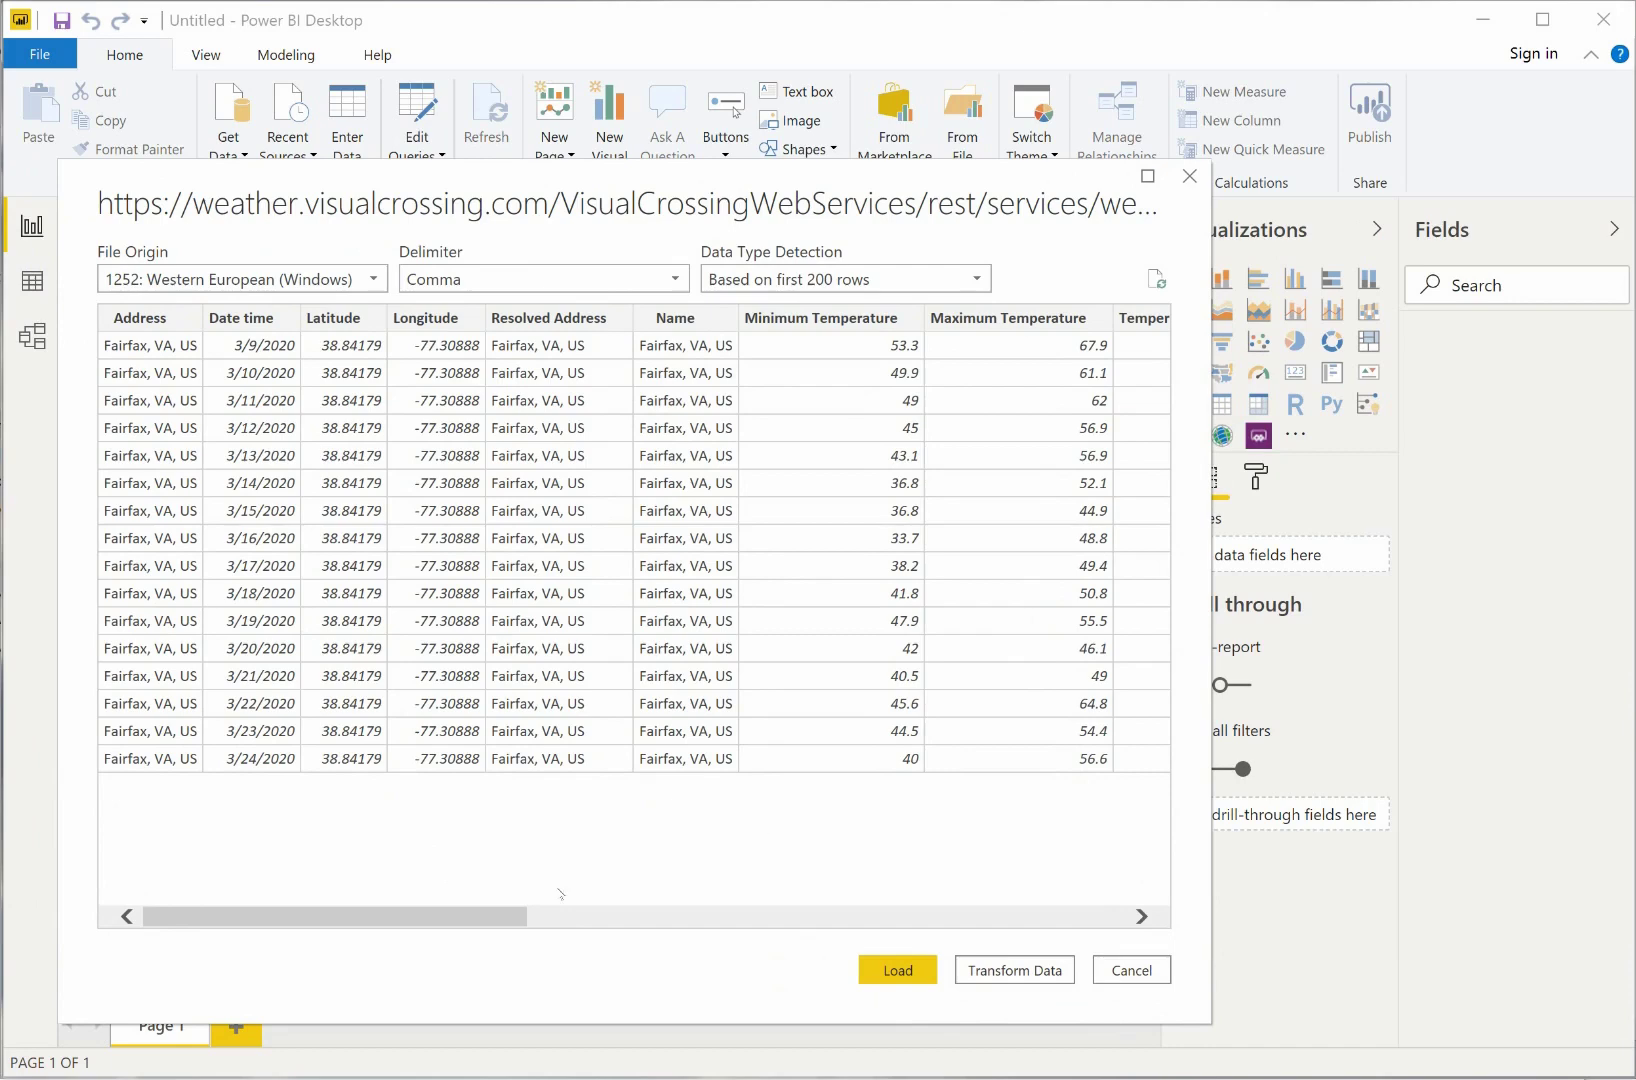
pyautogui.moveTo(507, 917); pyautogui.dragTo(464, 1003)
# - Load the weather data and add a line chart enlarged to fill the canvas
pyautogui.click(890, 970)
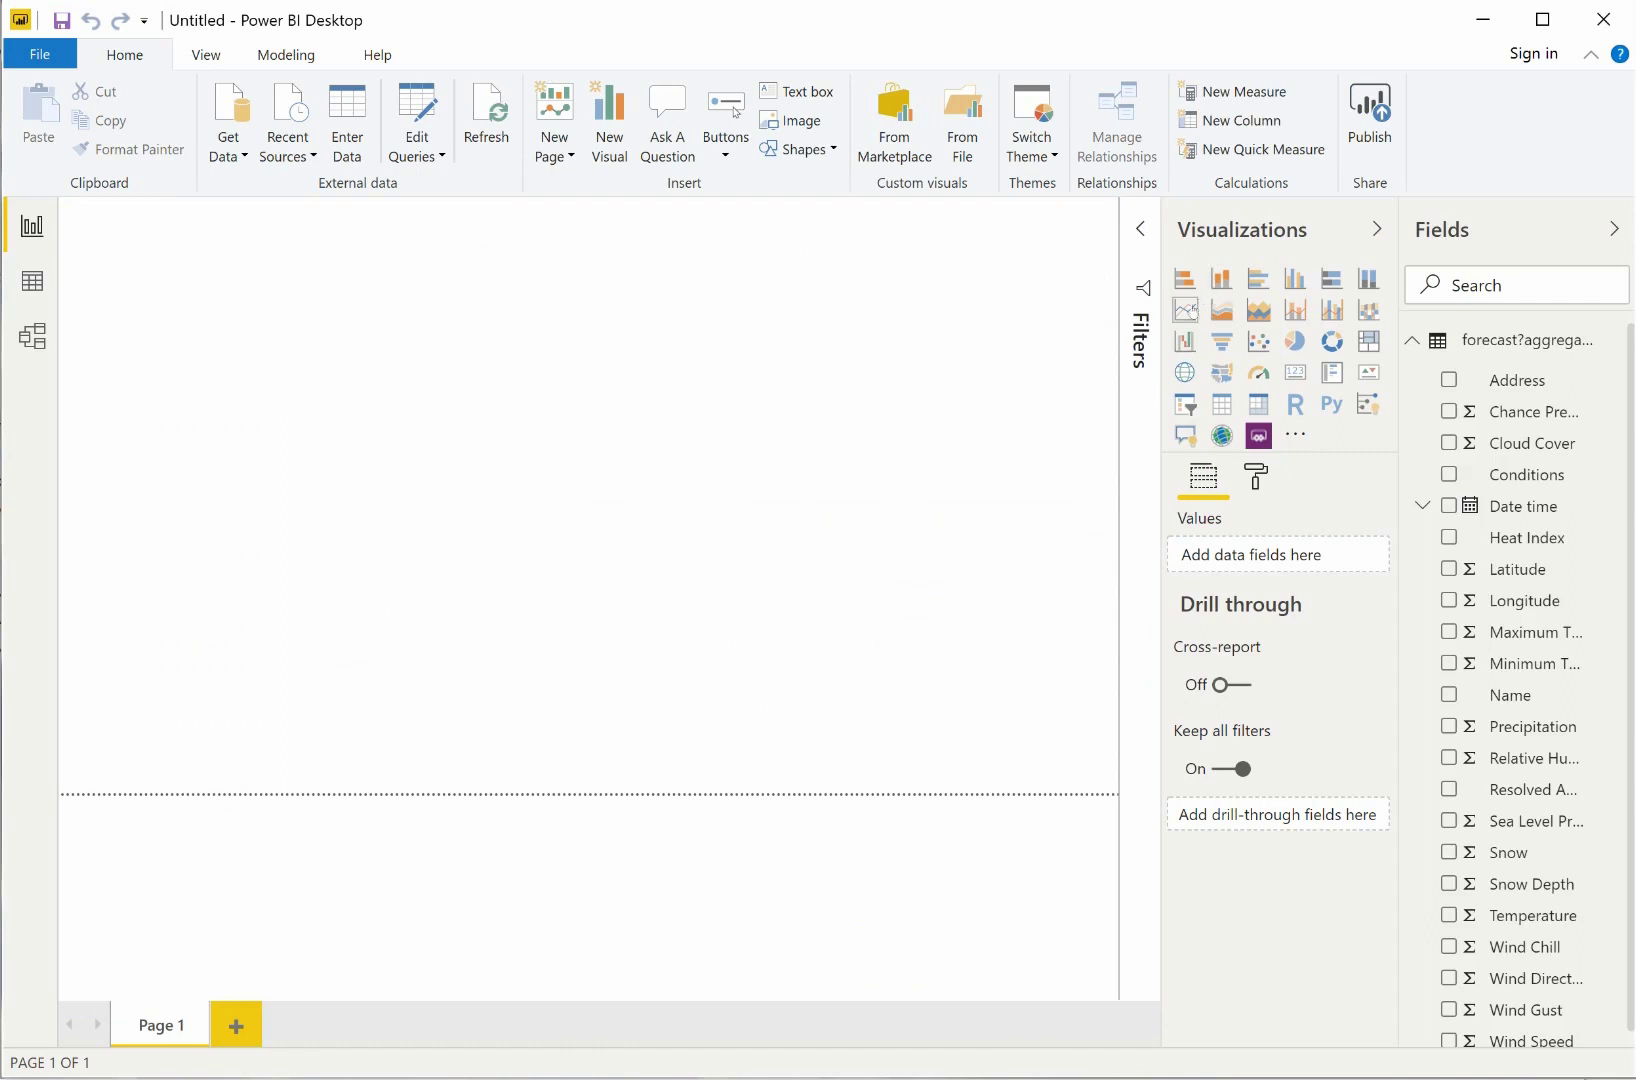
pyautogui.click(1188, 313)
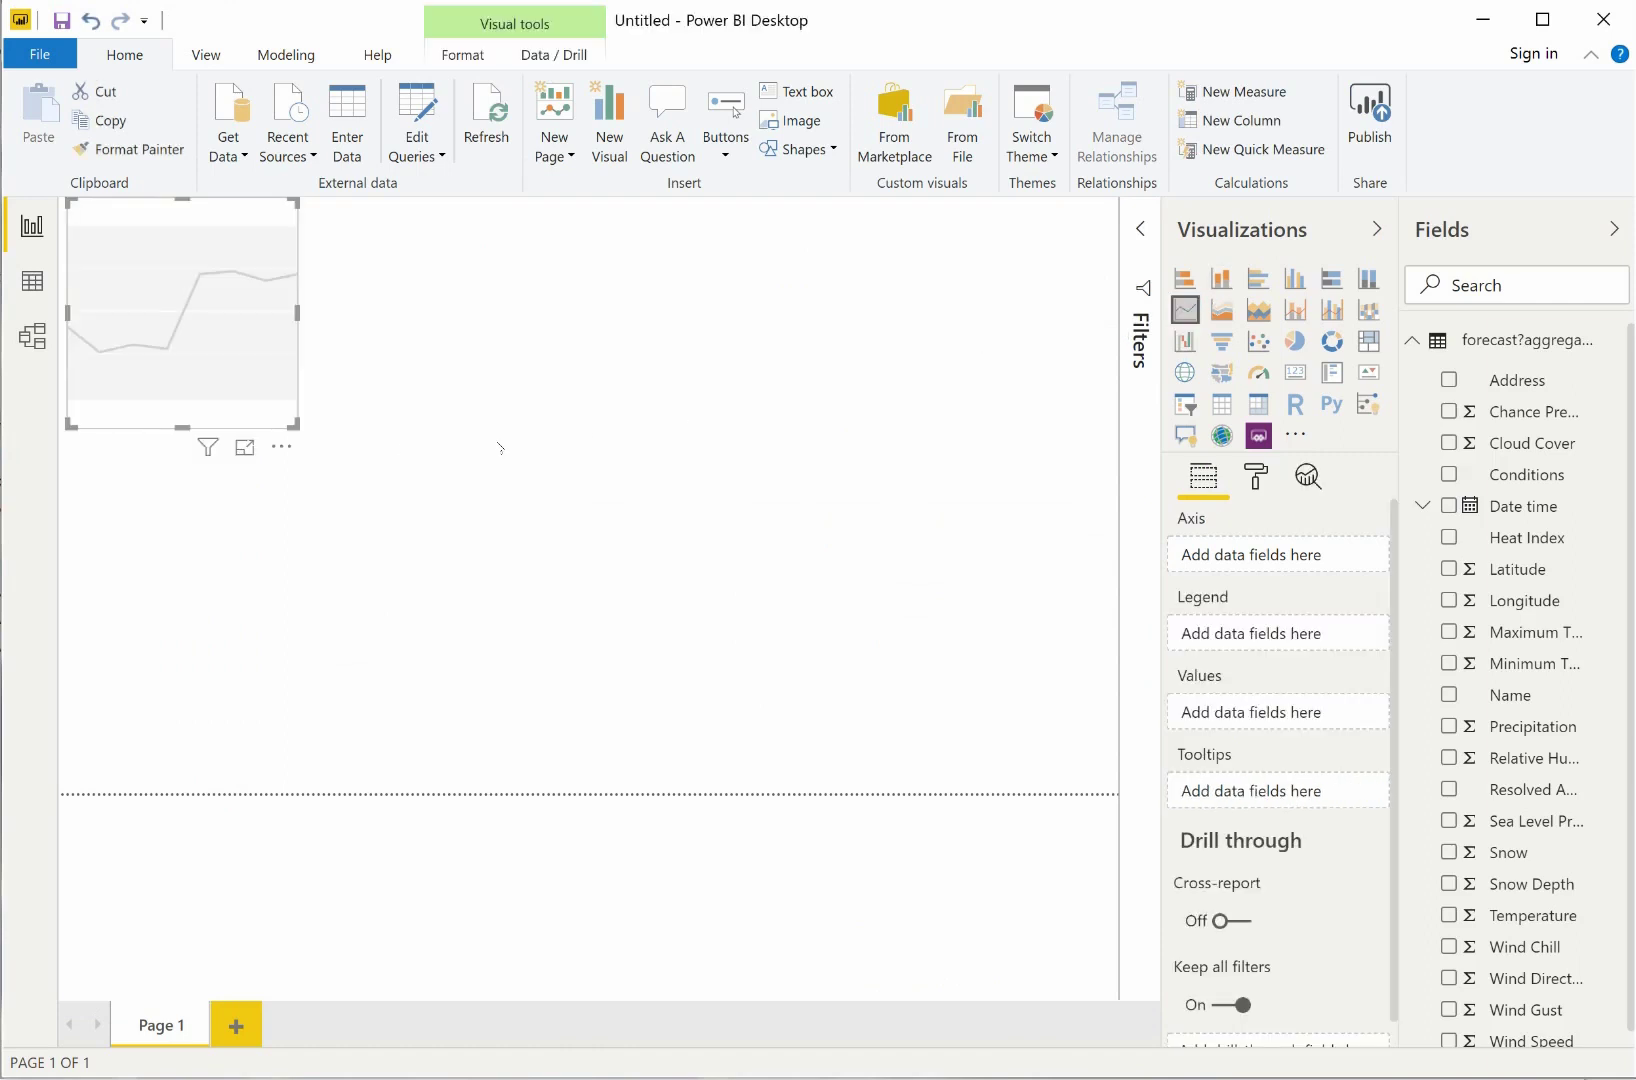
pyautogui.moveTo(304, 437); pyautogui.dragTo(1124, 815)
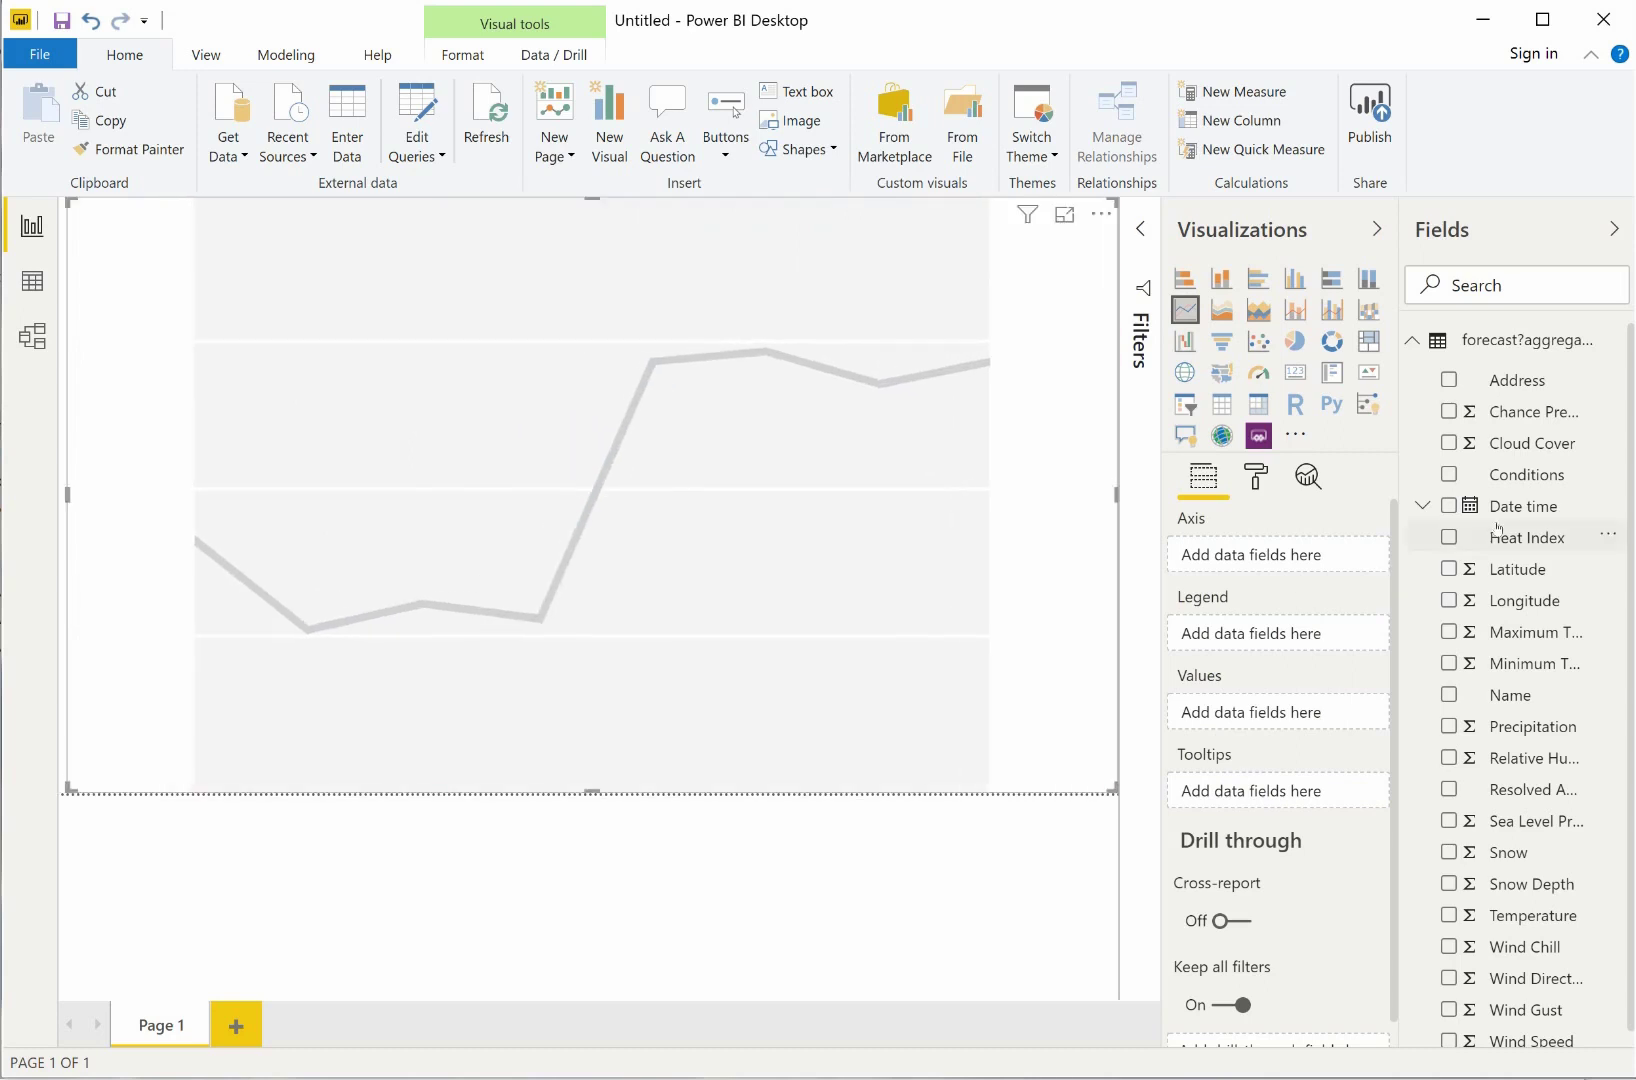
# - Put Date time on the Axis and Maximum and Minimum Temperature in Values
pyautogui.moveTo(1523, 506); pyautogui.dragTo(1338, 552)
pyautogui.moveTo(1521, 631); pyautogui.dragTo(1295, 825)
pyautogui.moveTo(1521, 663); pyautogui.dragTo(1287, 845)
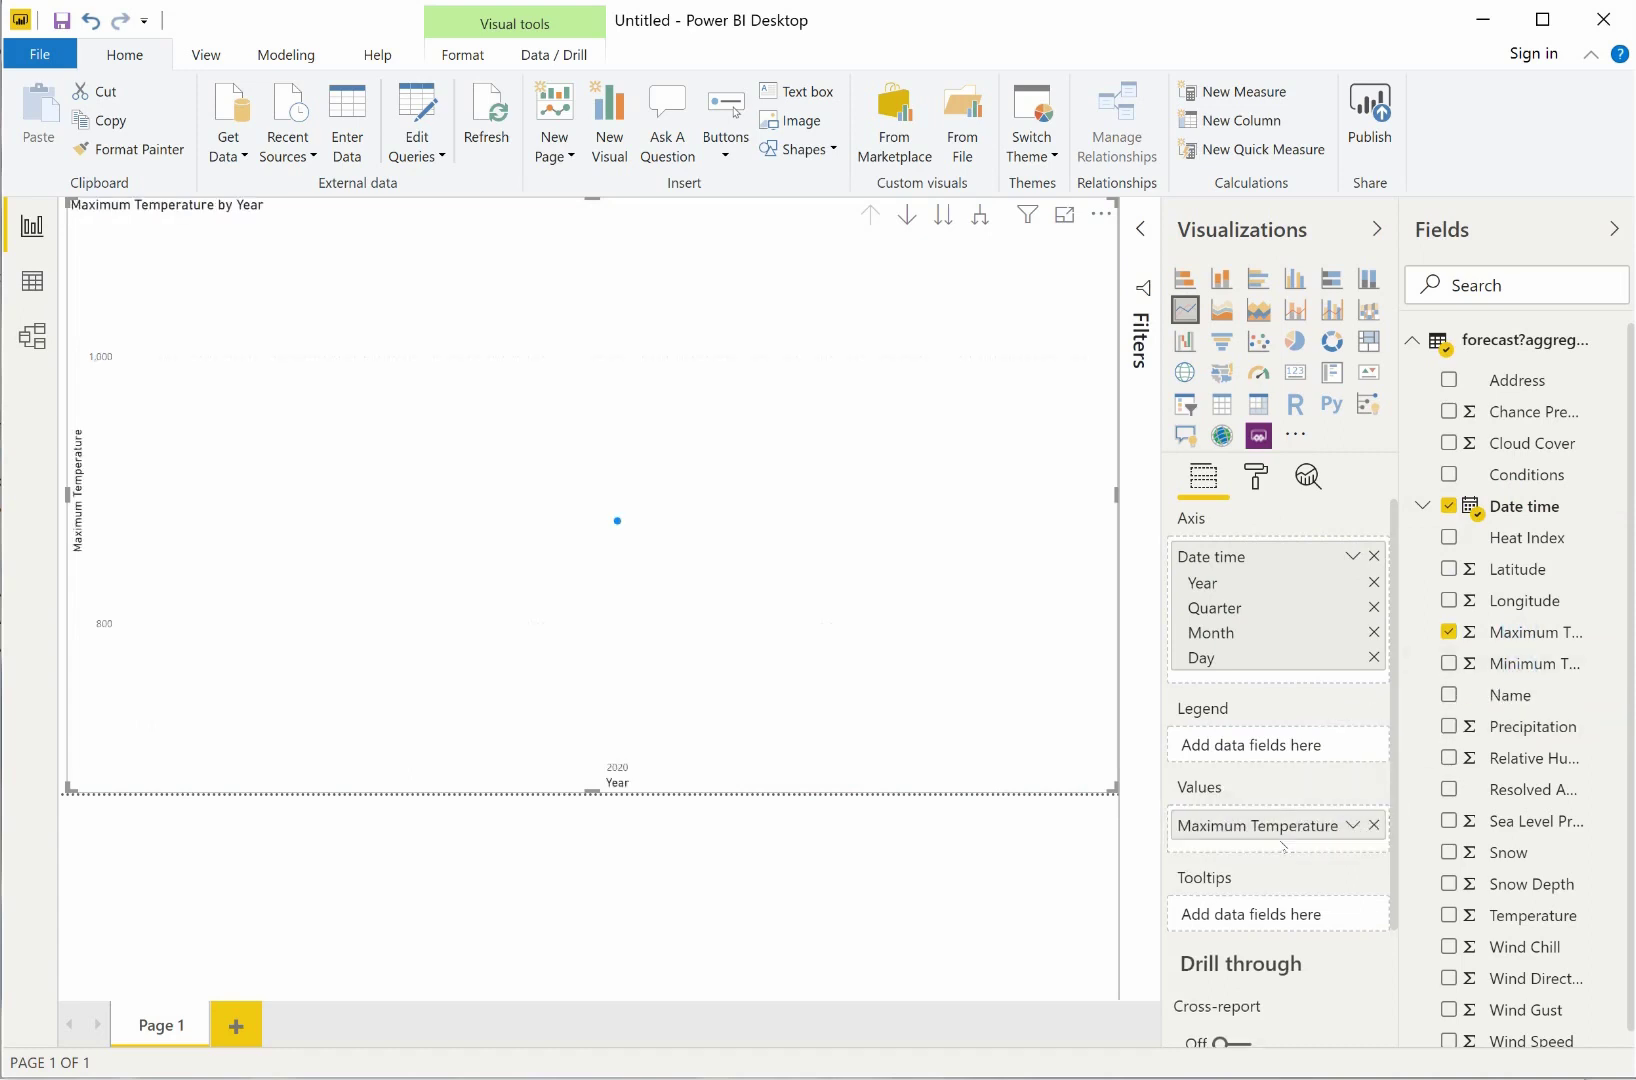
# - Change Maximum and Minimum Temperature from Sum to Average
pyautogui.click(1351, 825)
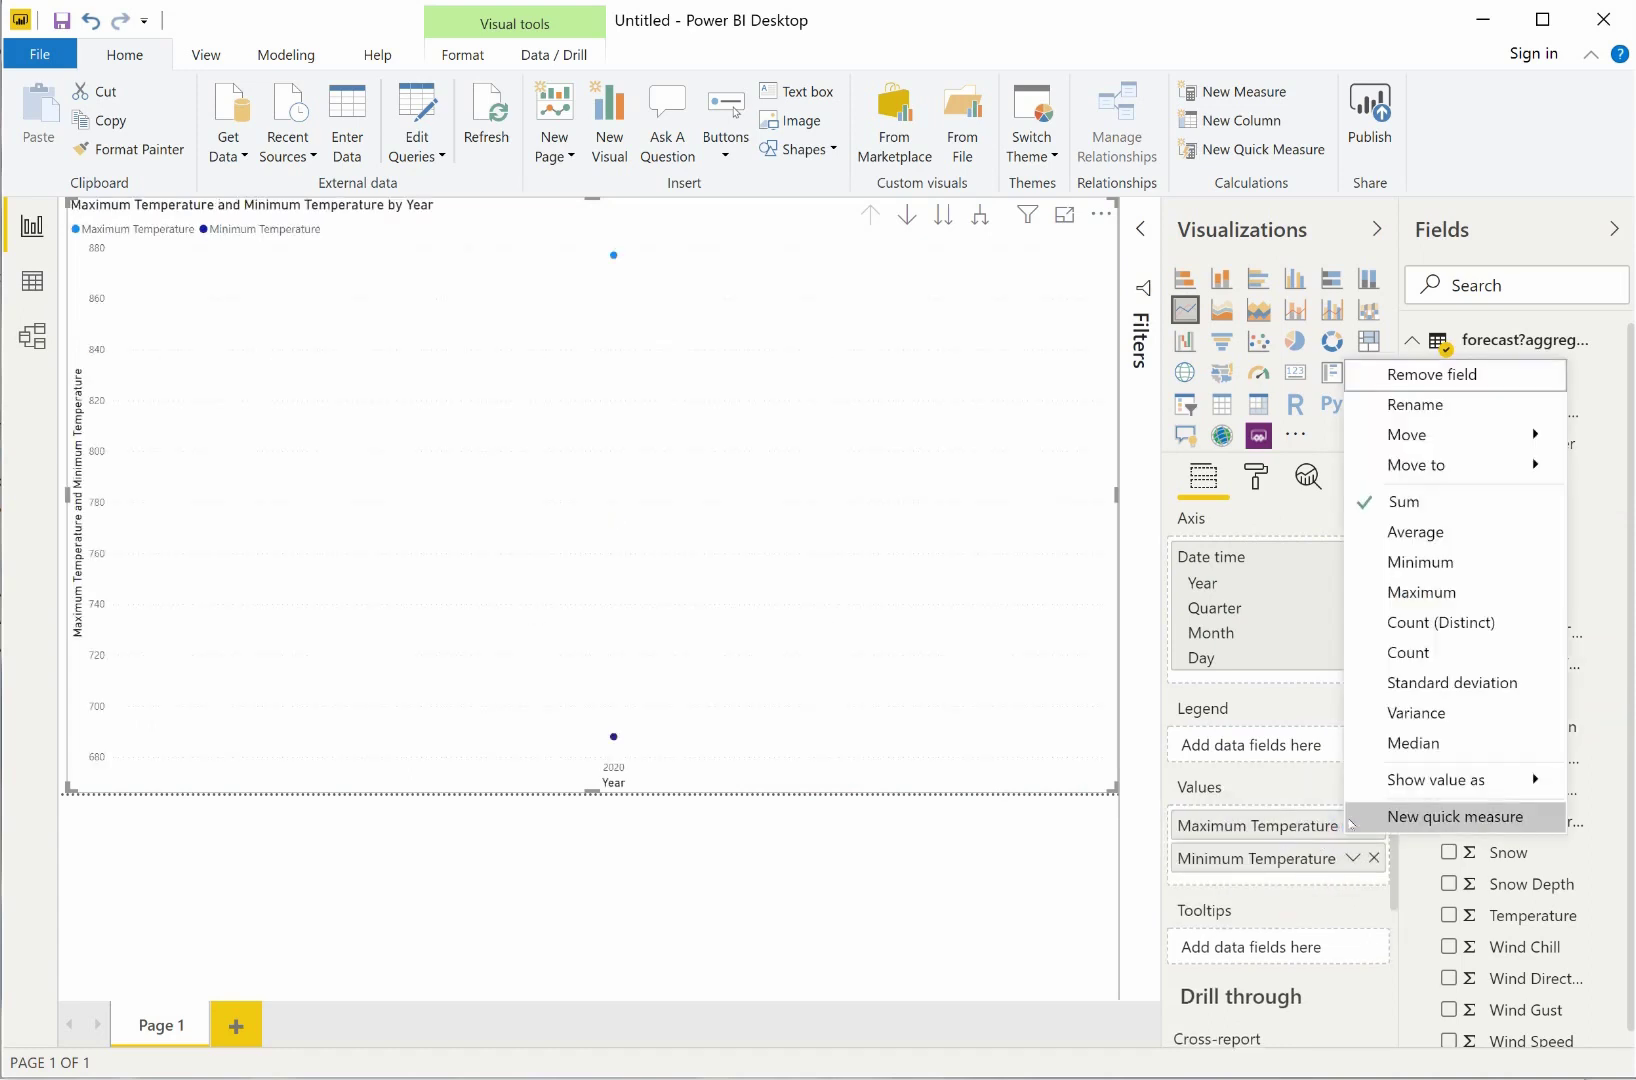
pyautogui.click(1450, 531)
pyautogui.click(1352, 858)
pyautogui.click(1425, 567)
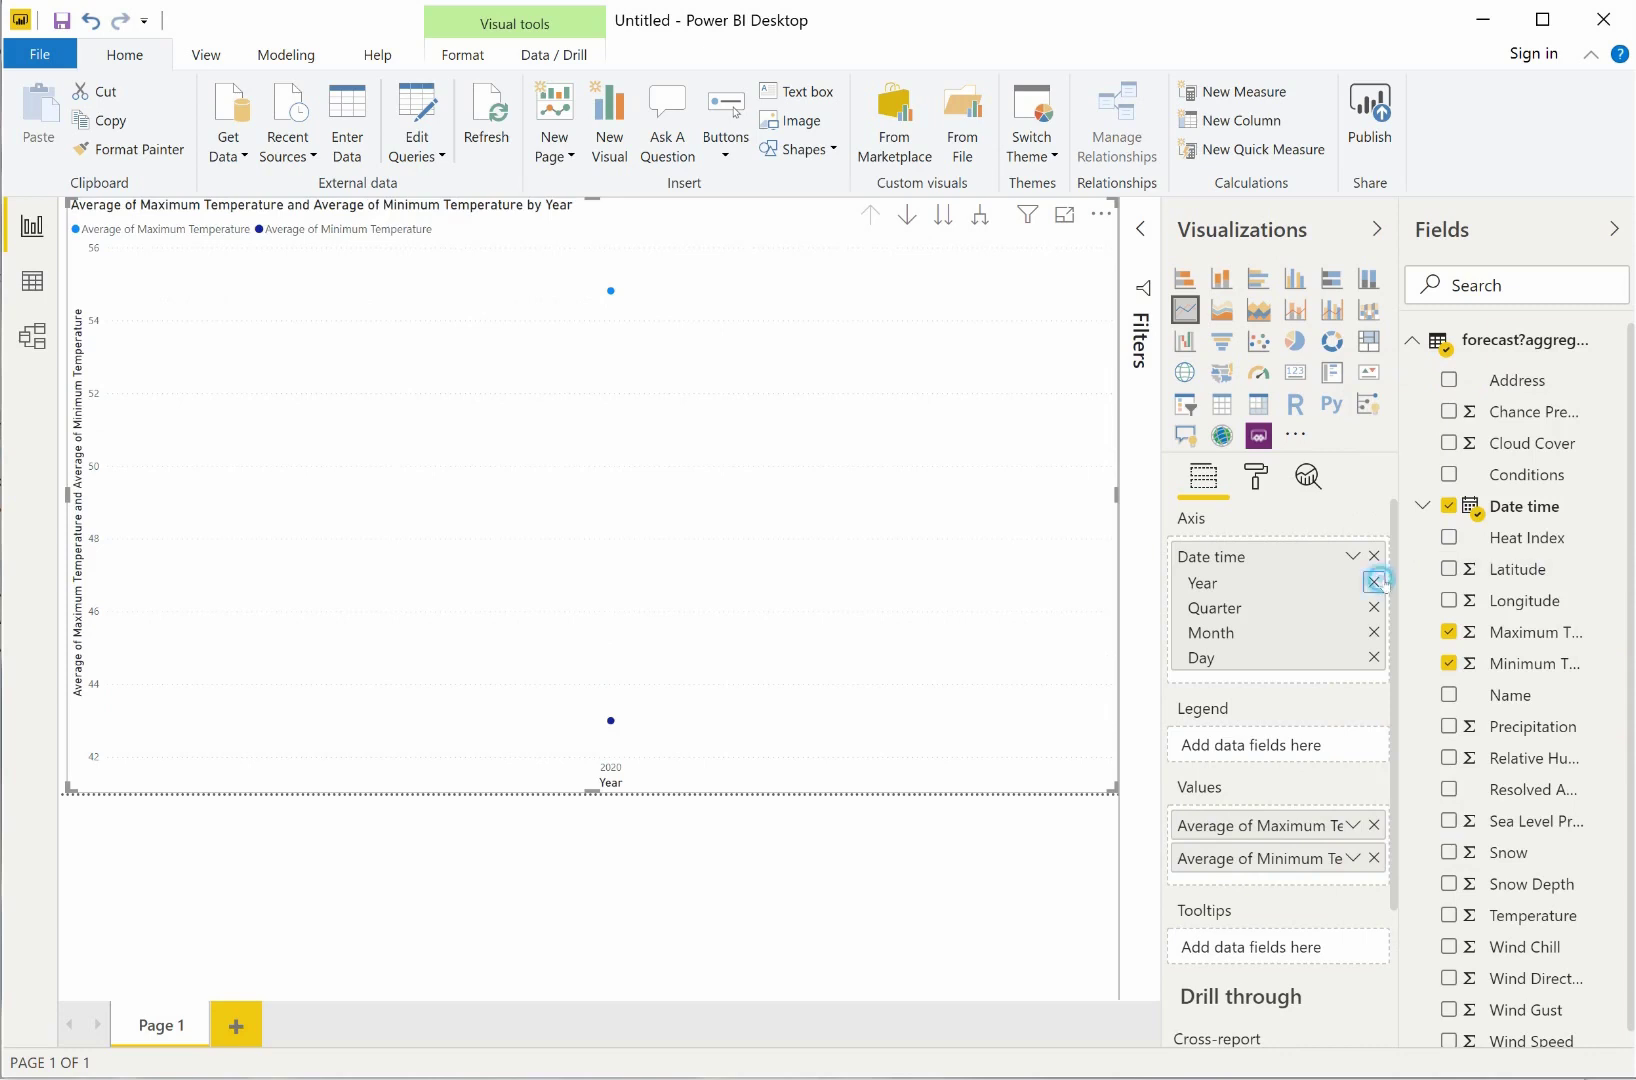
# - Remove Year, Quarter and Month from the date axis so it shows Day
pyautogui.click(1374, 582)
pyautogui.click(1376, 582)
pyautogui.click(1376, 582)
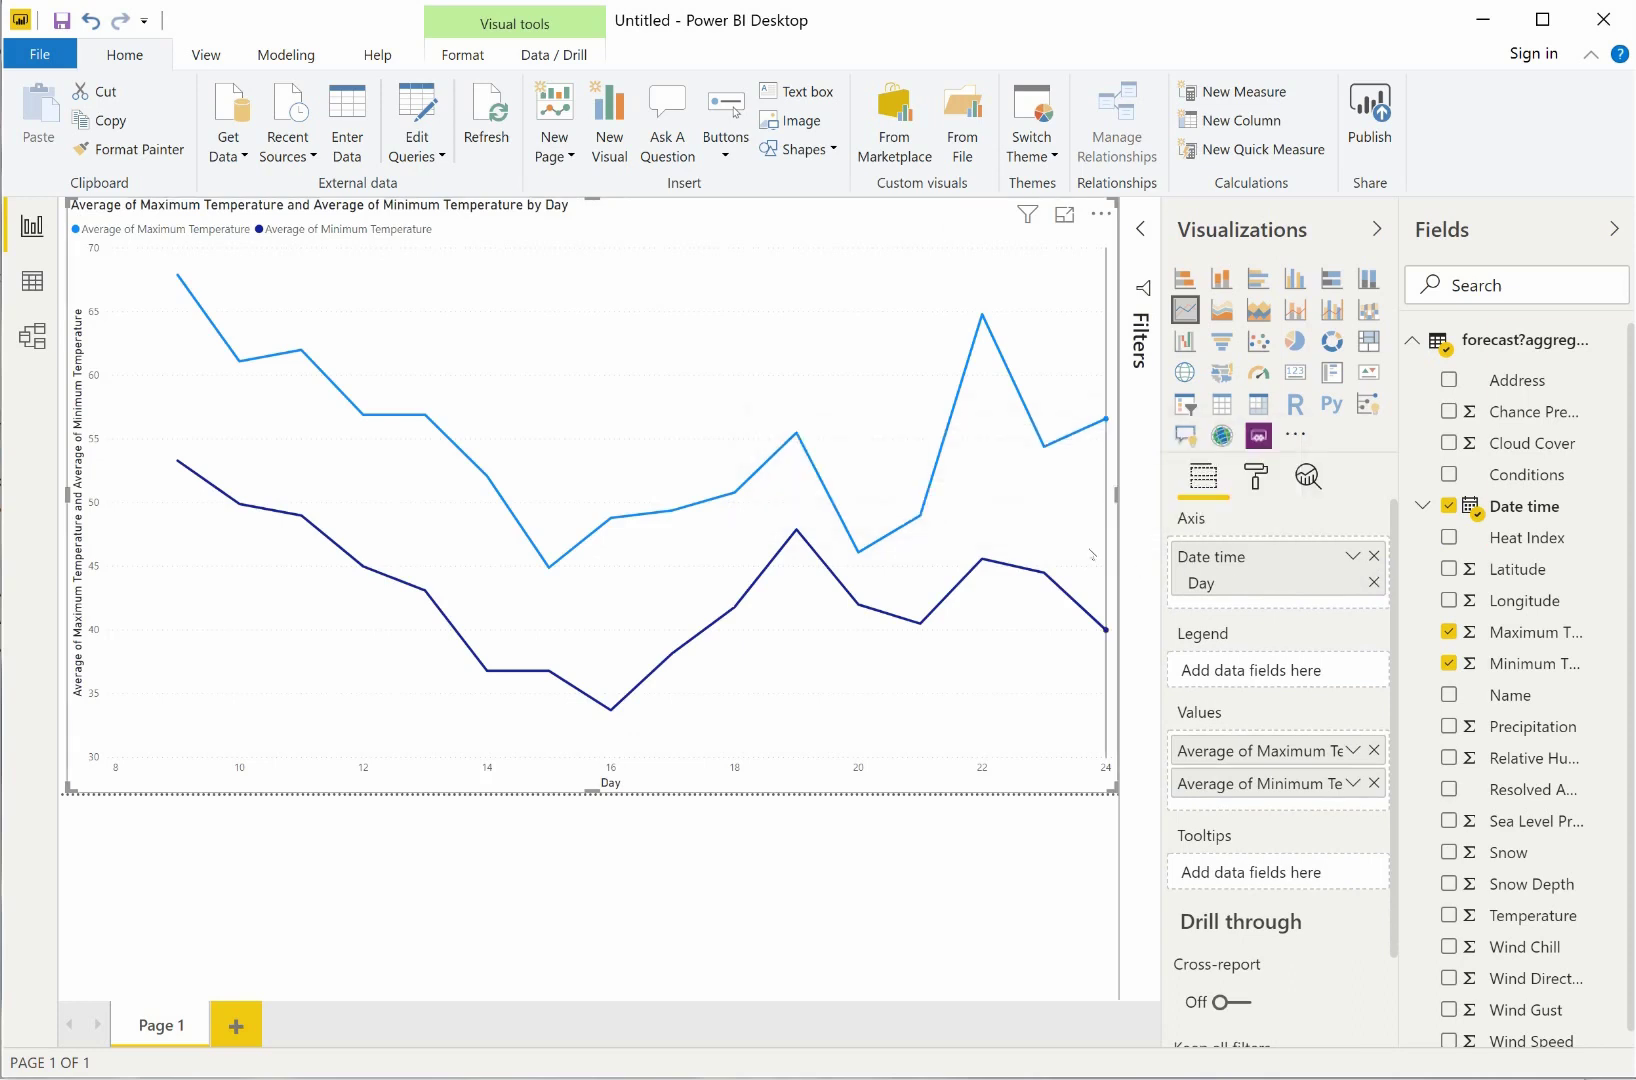
pyautogui.moveTo(1077, 553)
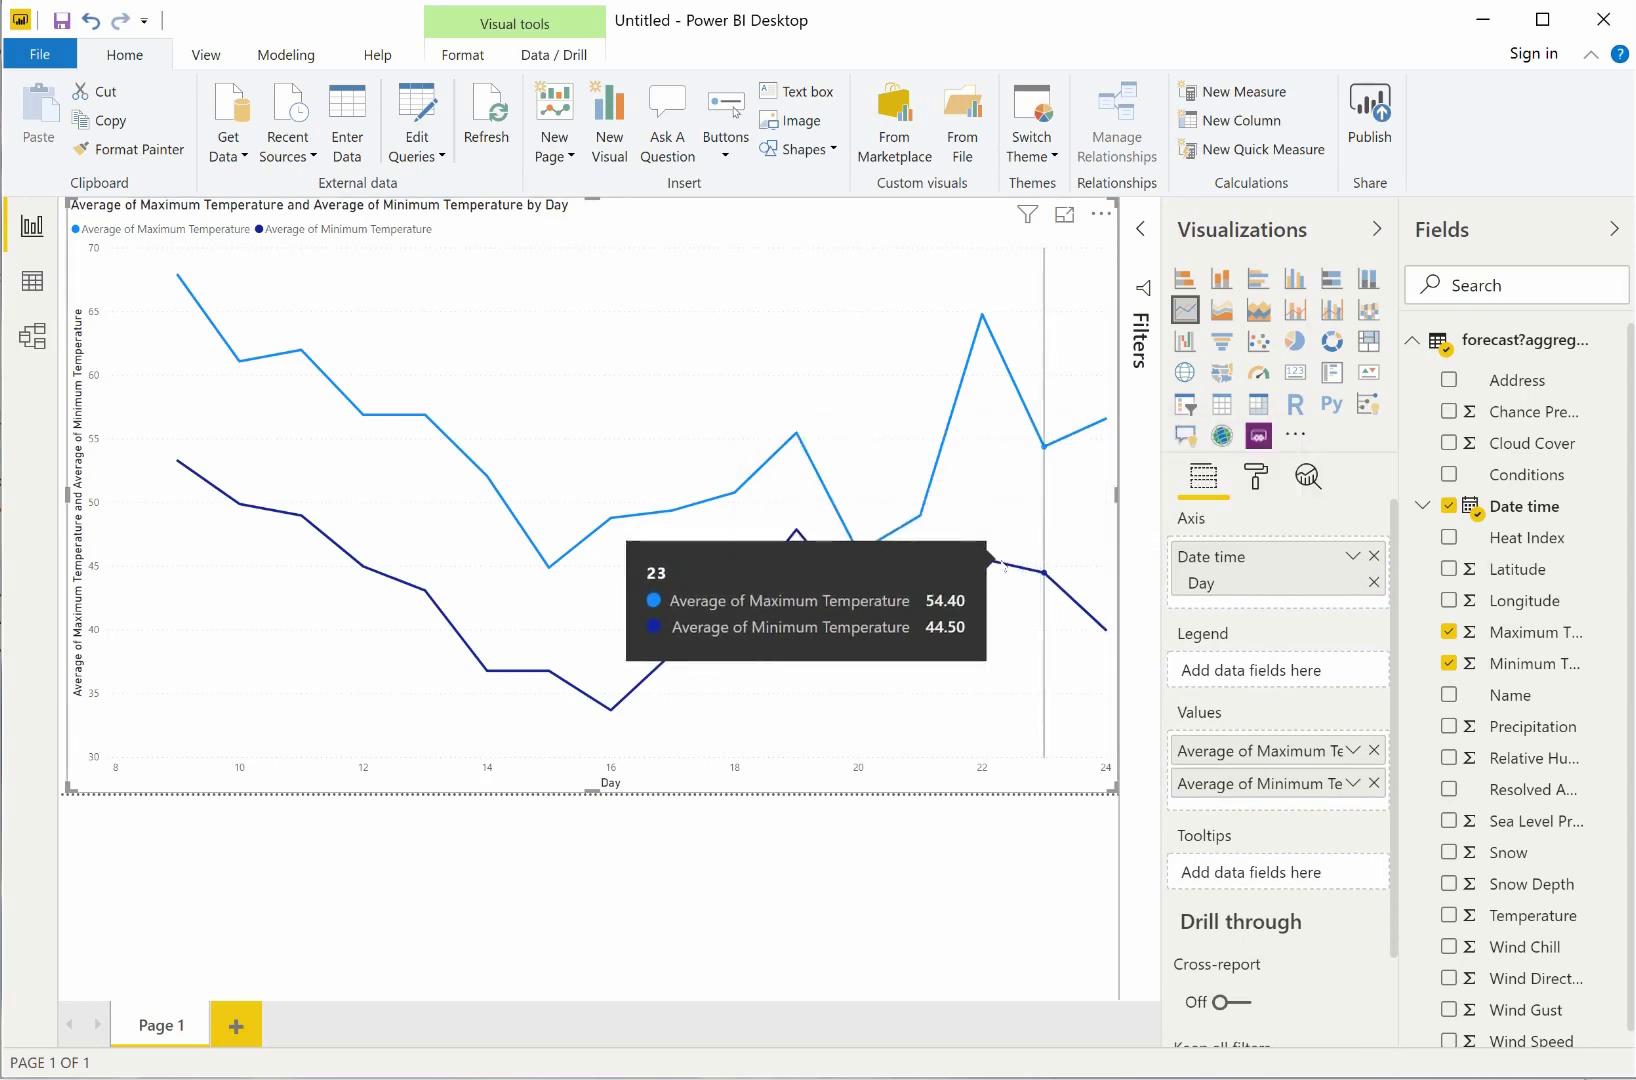